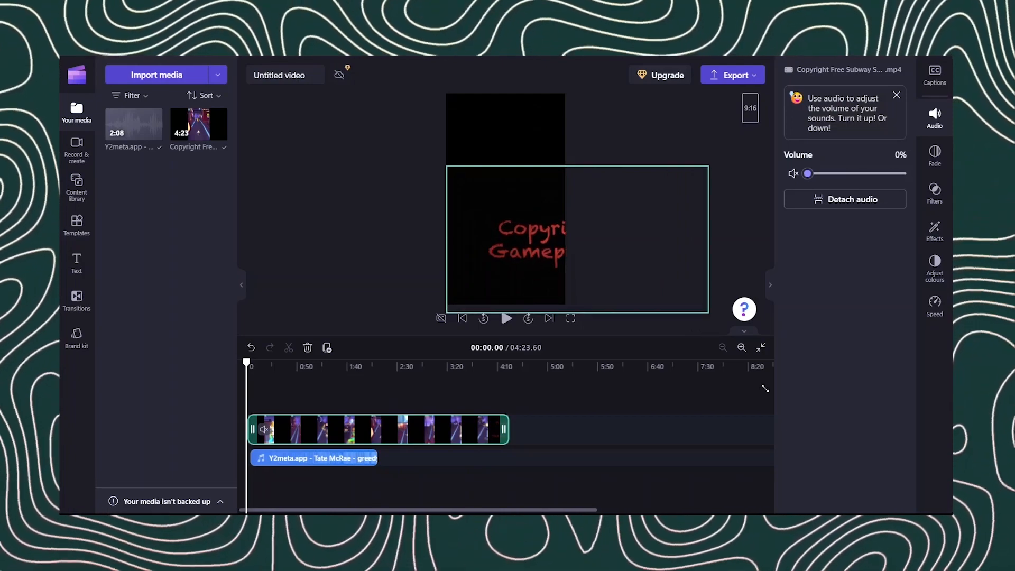
# Step: Enlarge the gameplay clip and centre it so it fills the whole 9:16 frame
pyautogui.moveTo(543, 267); pyautogui.dragTo(375, 164)
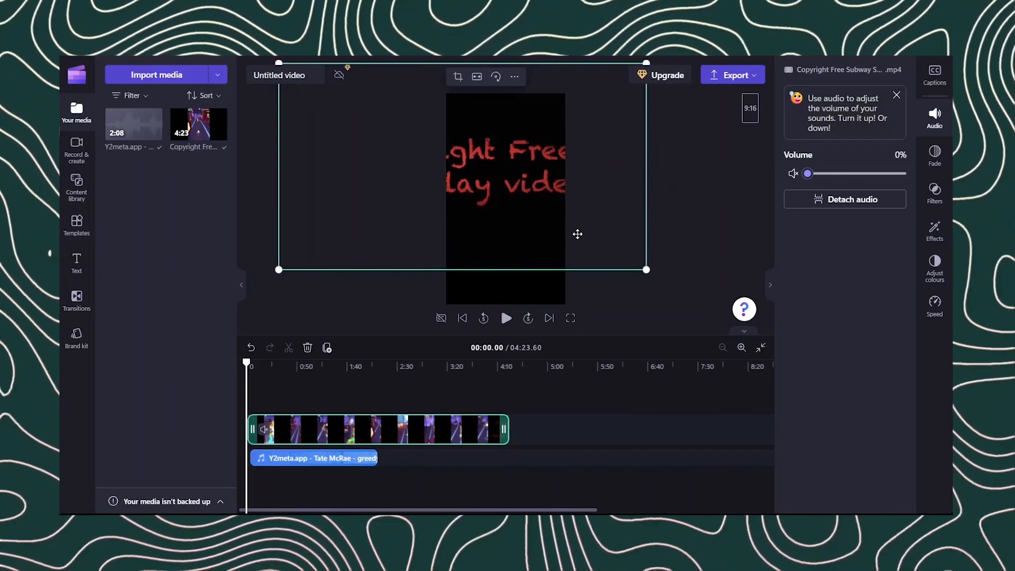
pyautogui.click(654, 276)
pyautogui.click(522, 207)
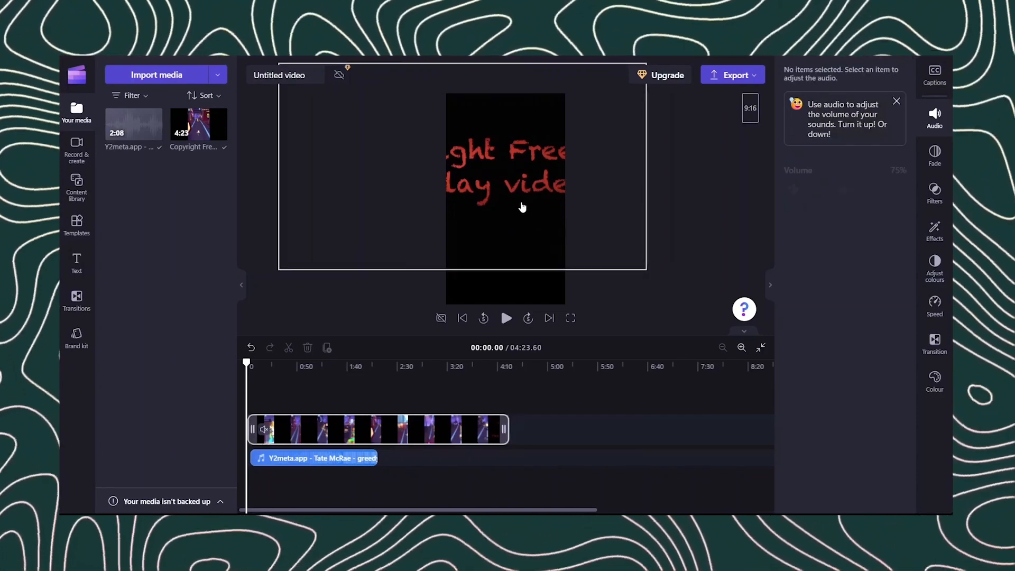
pyautogui.moveTo(646, 270); pyautogui.dragTo(662, 276)
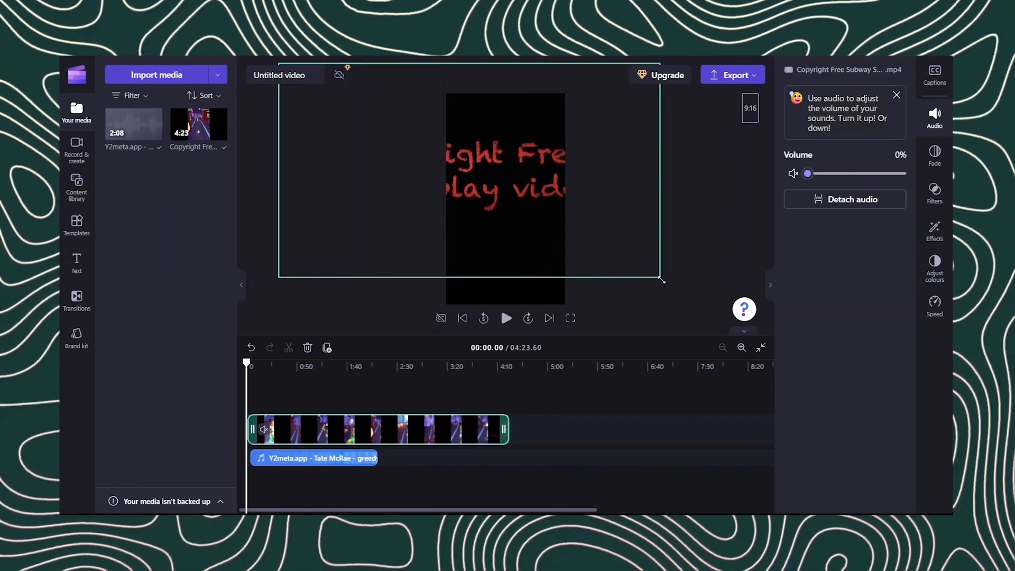
pyautogui.moveTo(545, 180); pyautogui.dragTo(579, 207)
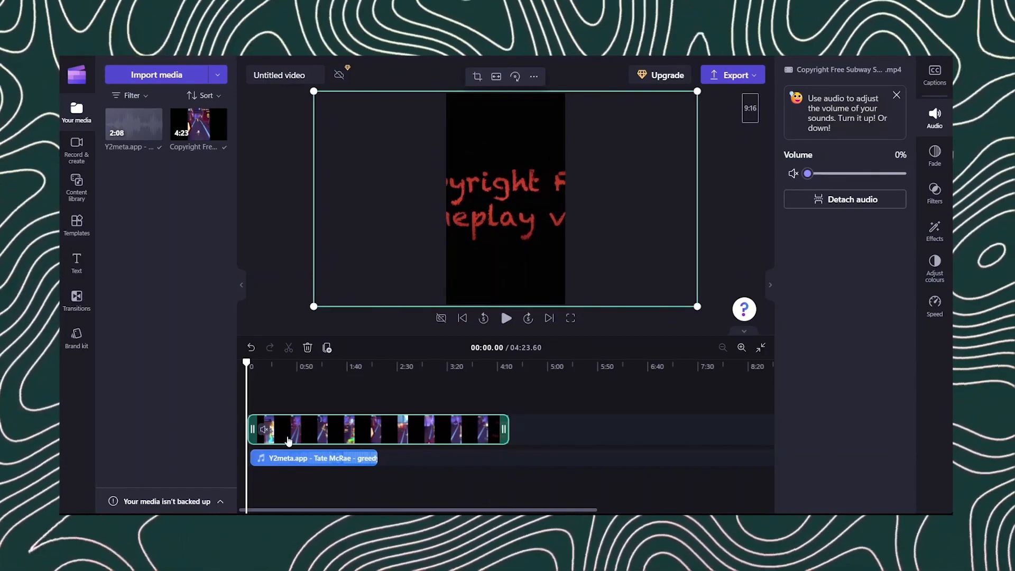
# Step: Split the gameplay clip at 00:47.41, delete its opening part and move the remainder to the start of the timeline
pyautogui.click(294, 363)
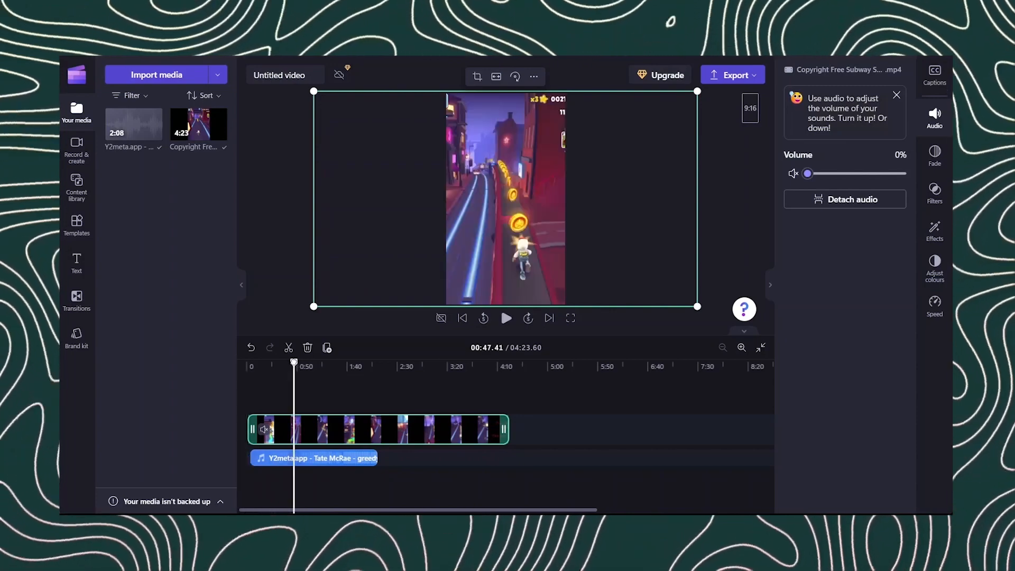
pyautogui.press('s')
pyautogui.click(277, 424)
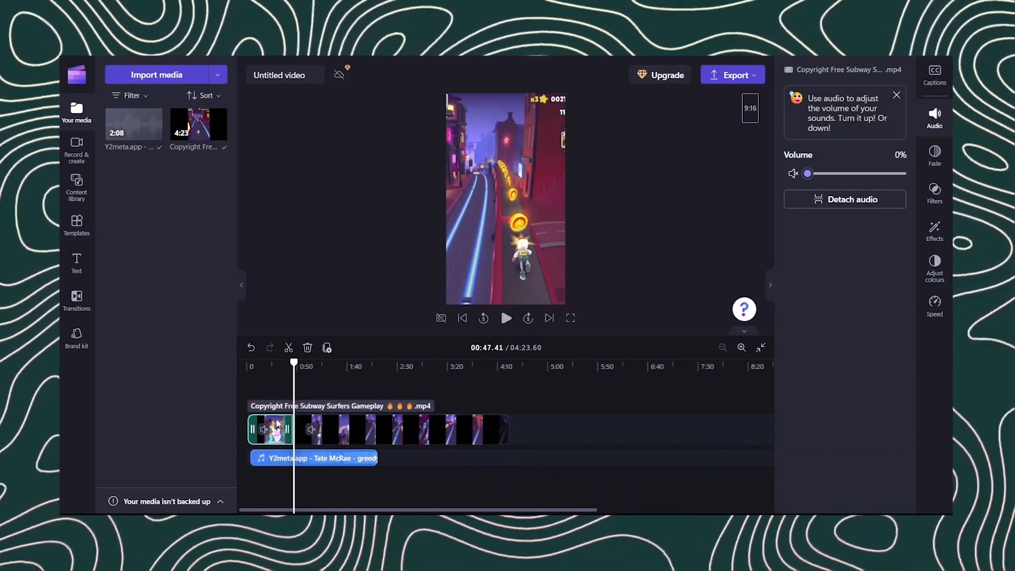
pyautogui.press('Delete')
pyautogui.moveTo(327, 429); pyautogui.dragTo(280, 428)
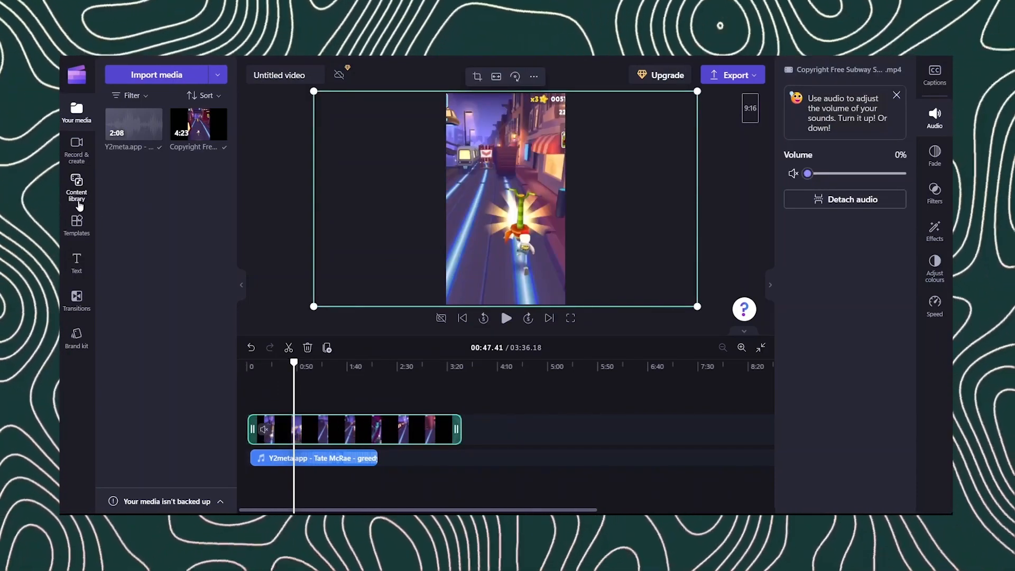
# Step: Add a text-to-speech clip to the timeline at the playhead
pyautogui.click(77, 146)
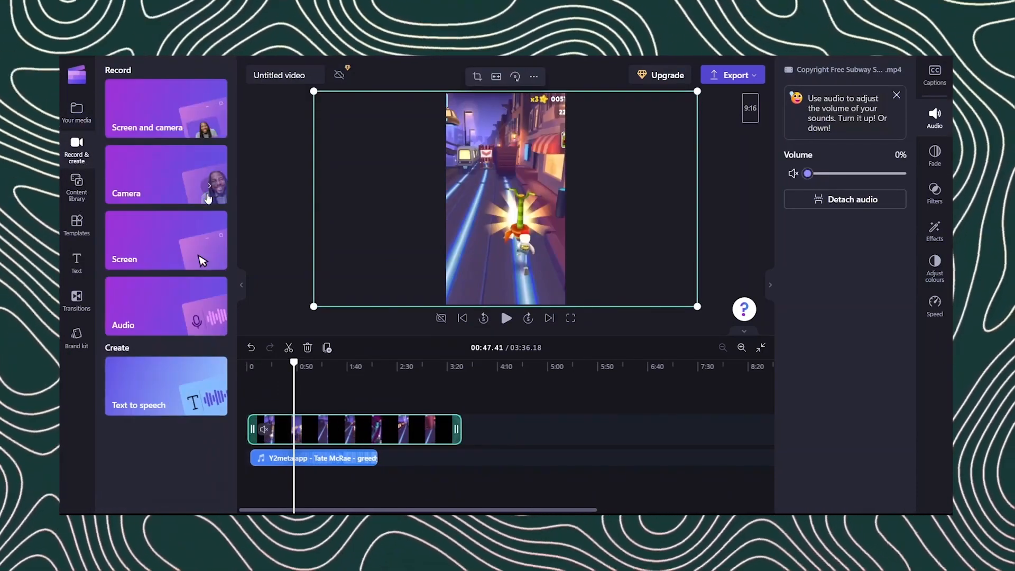
pyautogui.click(152, 405)
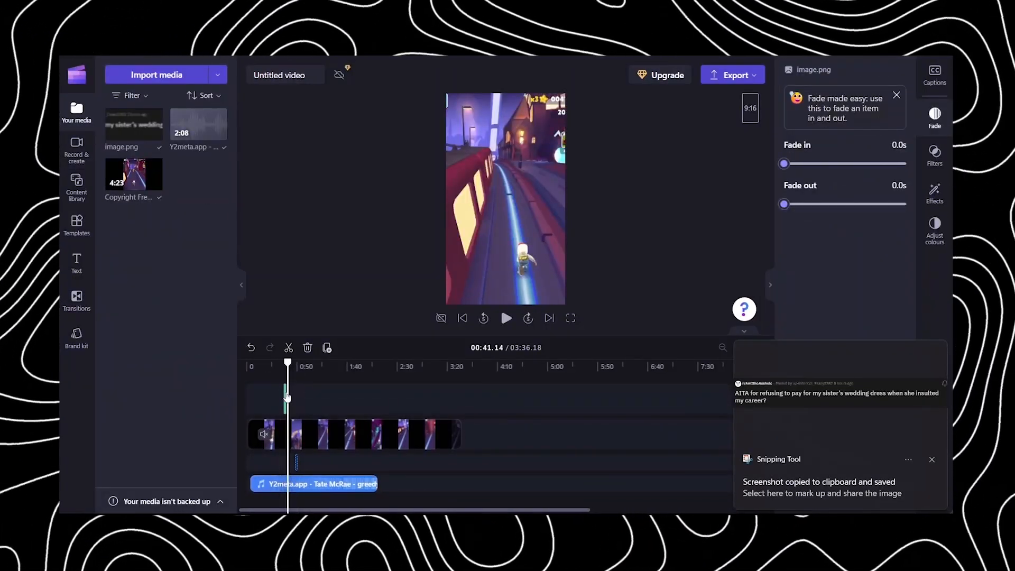
# Step: Move the music clip and the post screenshot image to the start of the timeline
pyautogui.scroll(6, 285, 392)
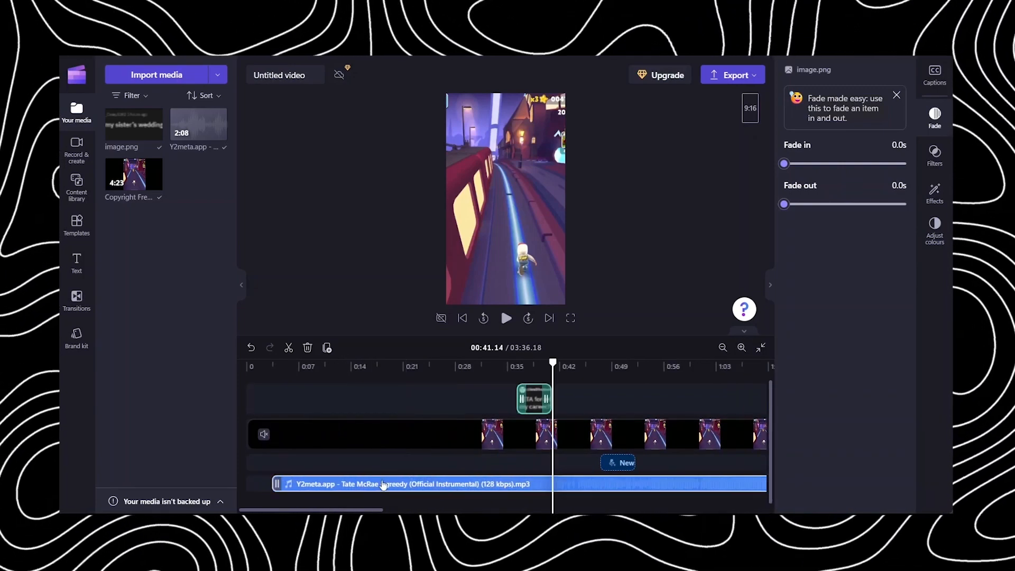
pyautogui.moveTo(358, 481); pyautogui.dragTo(316, 479)
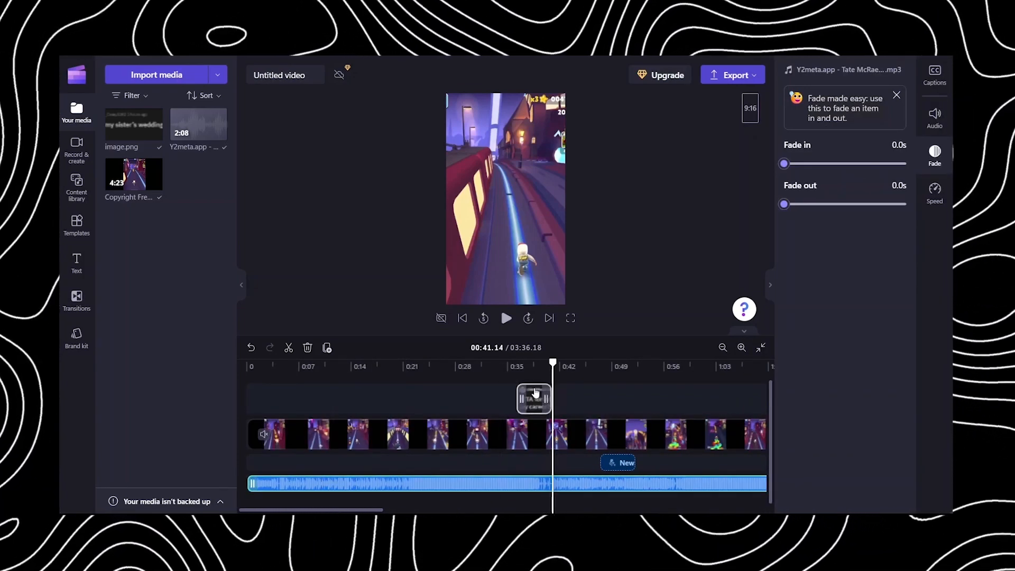
pyautogui.moveTo(534, 392); pyautogui.dragTo(253, 397)
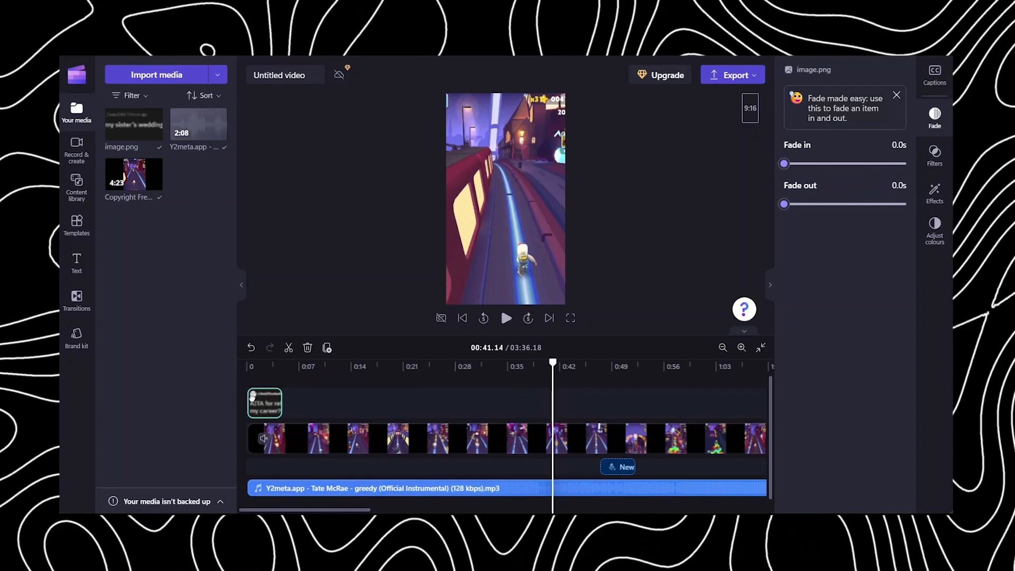
# Step: Position the post screenshot image slightly above the centre of the first frame, spanning the full width
pyautogui.click(463, 317)
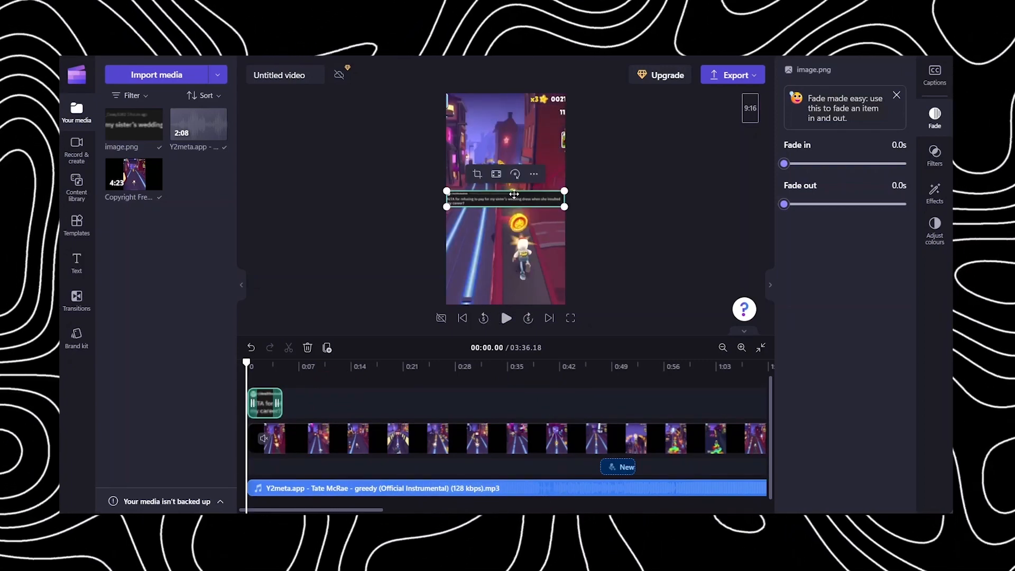
pyautogui.moveTo(514, 194); pyautogui.dragTo(575, 205)
pyautogui.hotkey('ctrl', 'z')
pyautogui.click(614, 195)
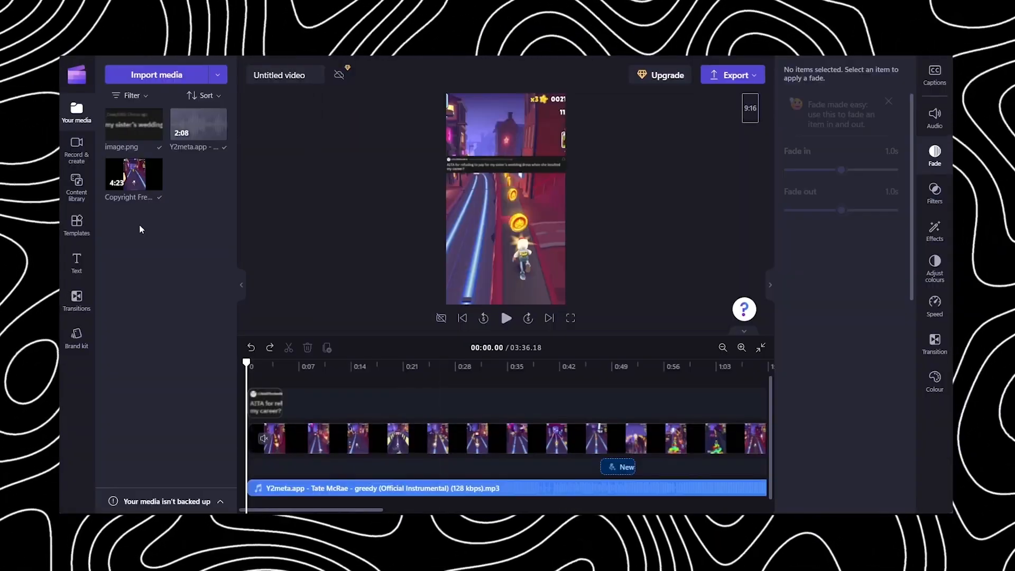
# Step: Add a text-to-speech clip at the start of the timeline and paste in the wedding dress story as its text
pyautogui.click(76, 151)
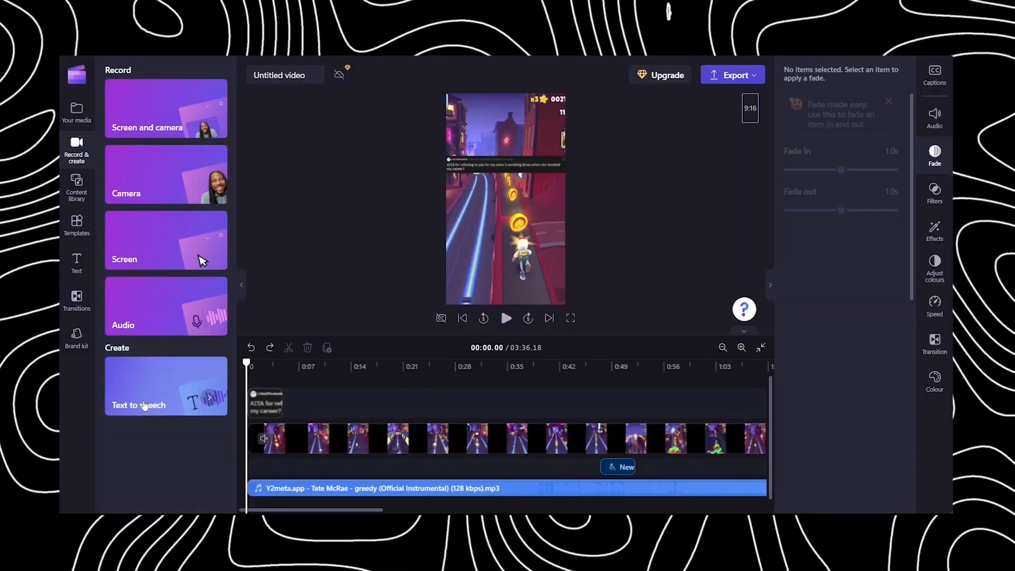
pyautogui.click(143, 406)
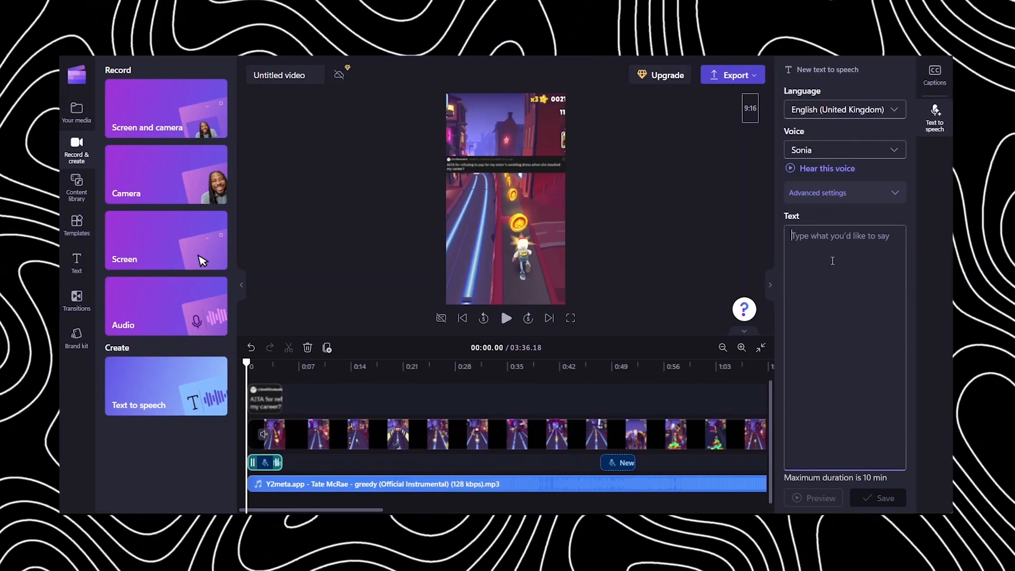
pyautogui.hotkey('ctrl', 'v')
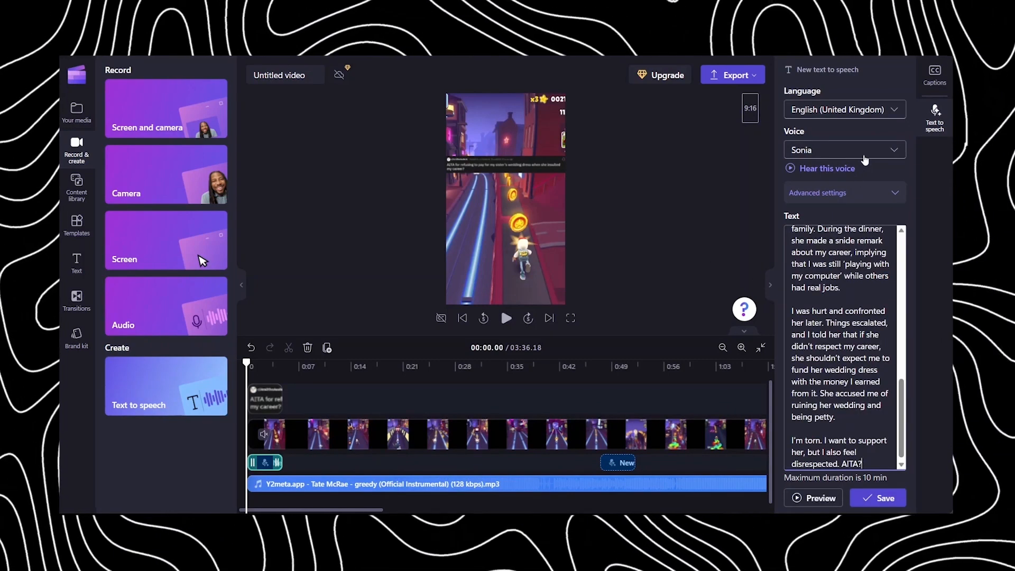
# Step: Set the text-to-speech language to English (United States) with the Jenny Multilingual voice
pyautogui.click(864, 153)
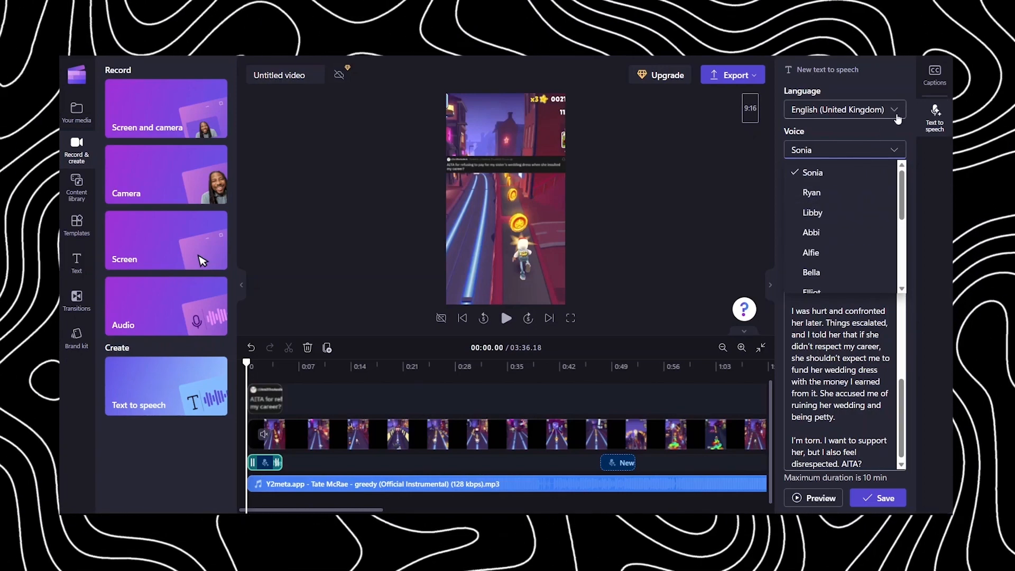
pyautogui.click(896, 113)
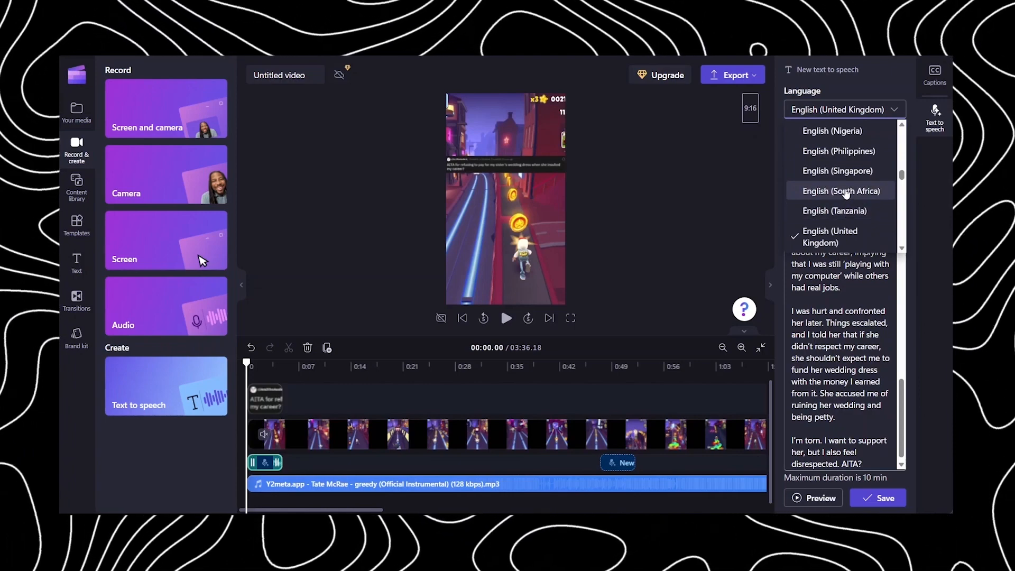
pyautogui.scroll(-2, 845, 194)
pyautogui.click(830, 201)
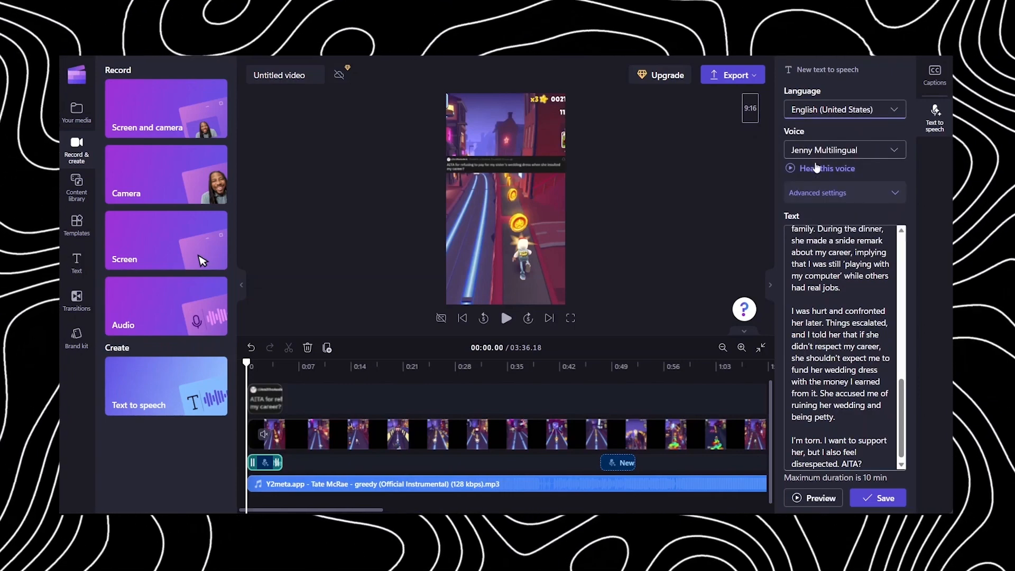
# Step: Save the story voiceover and delete the empty text-to-speech clip further along the timeline
pyautogui.click(881, 499)
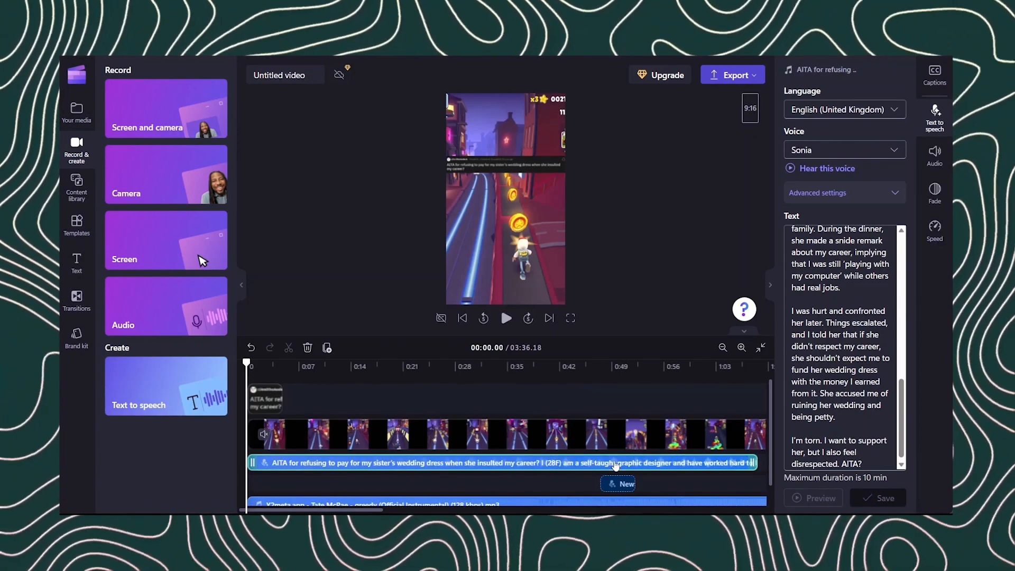
pyautogui.moveTo(618, 482); pyautogui.dragTo(618, 484)
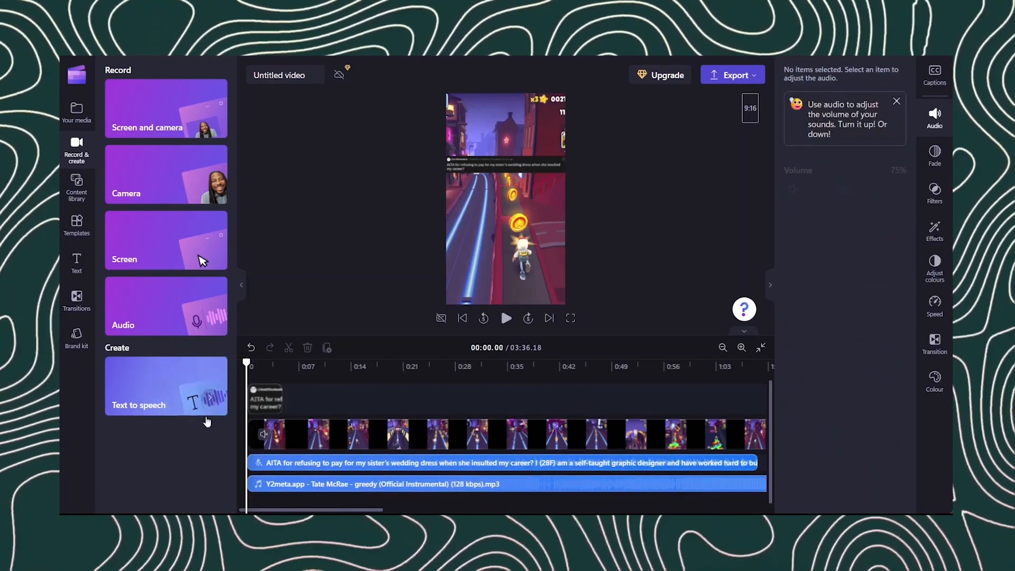
# Step: Lower the music clip's volume to 8%
pyautogui.click(344, 483)
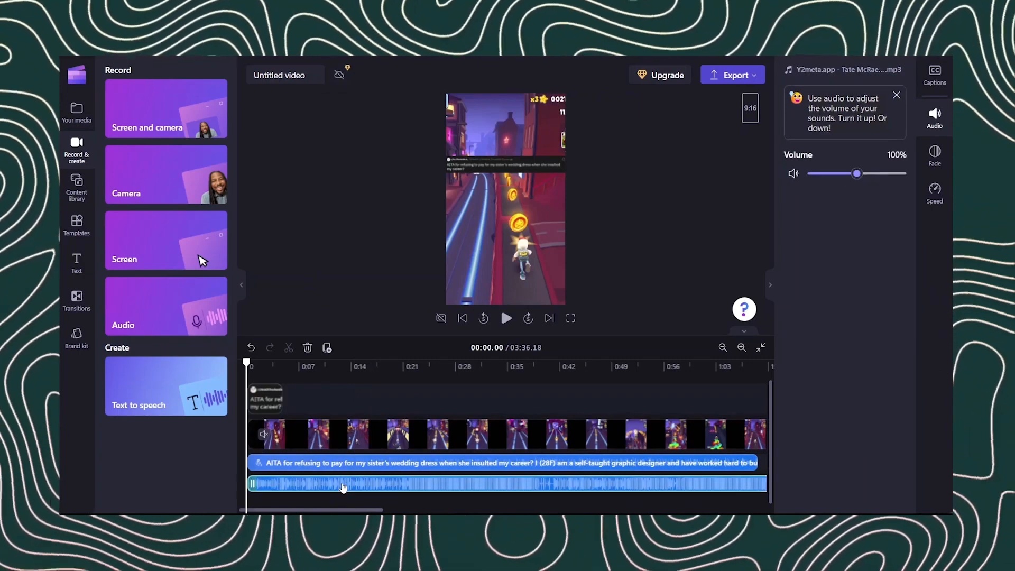
pyautogui.moveTo(856, 173); pyautogui.dragTo(815, 181)
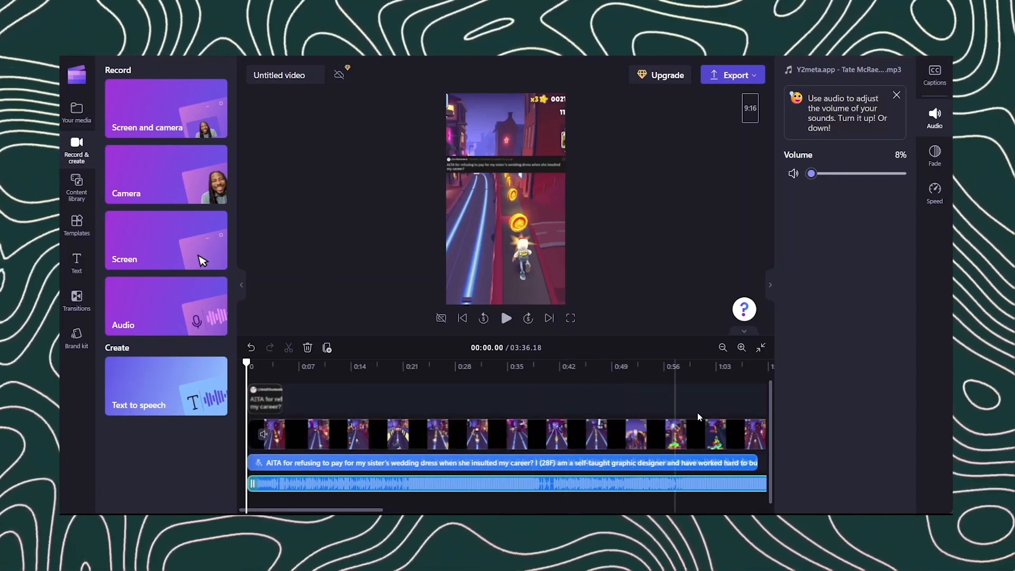
# Step: Set the voiceover clip's speed to 1.2
pyautogui.click(715, 470)
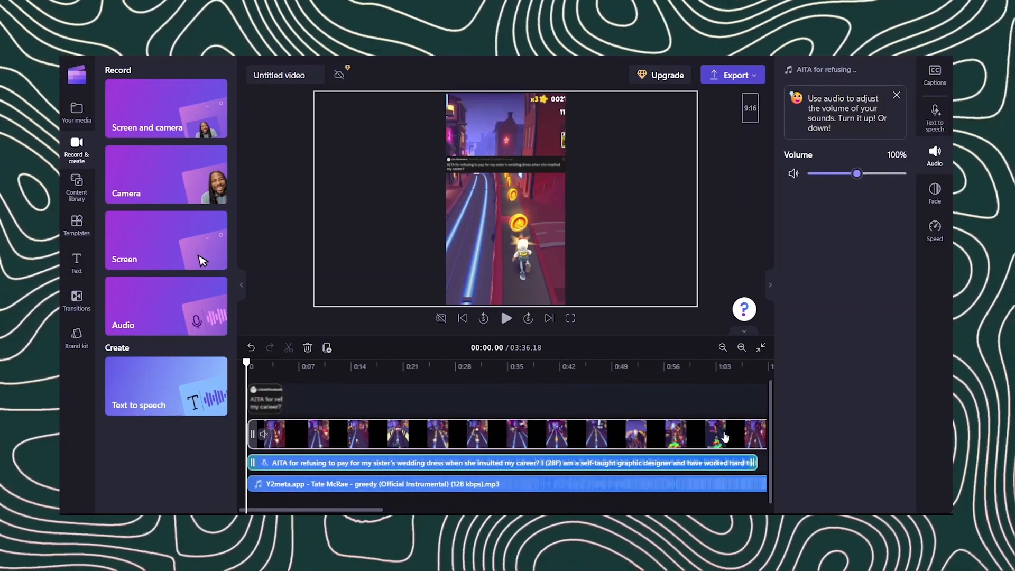
pyautogui.scroll(-3, 725, 431)
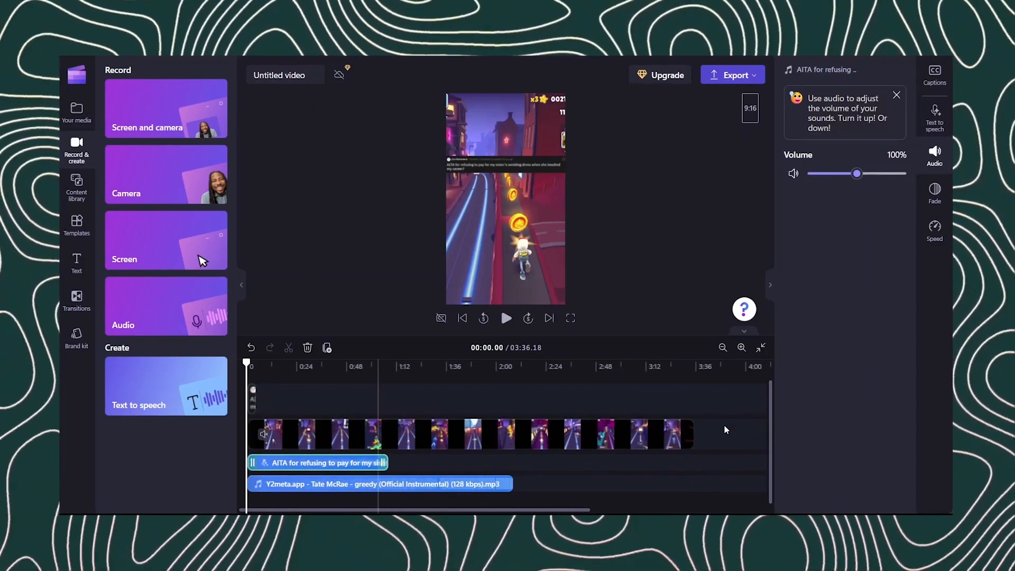
pyautogui.scroll(3, 724, 429)
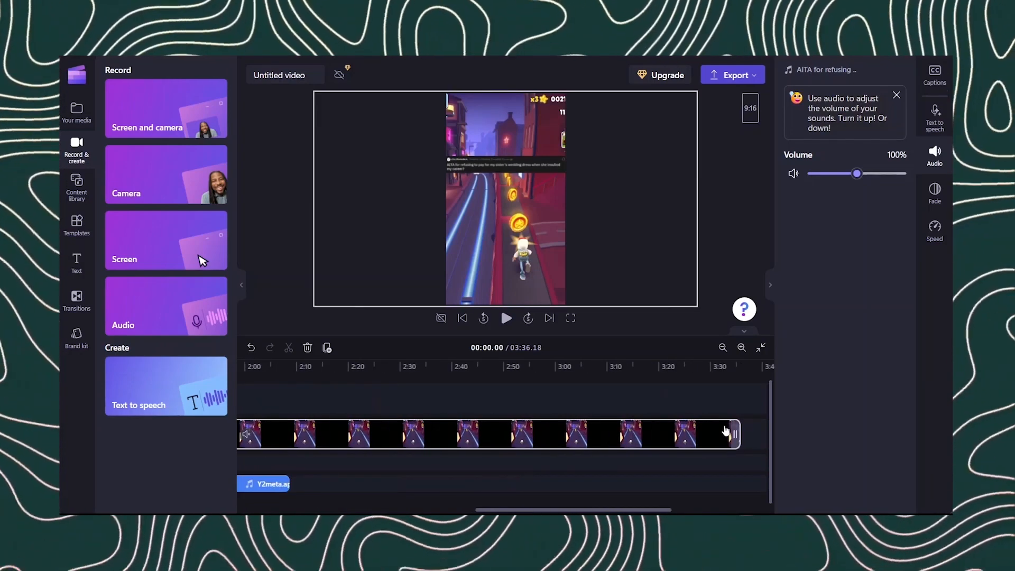
pyautogui.hscroll(-10, 537, 476)
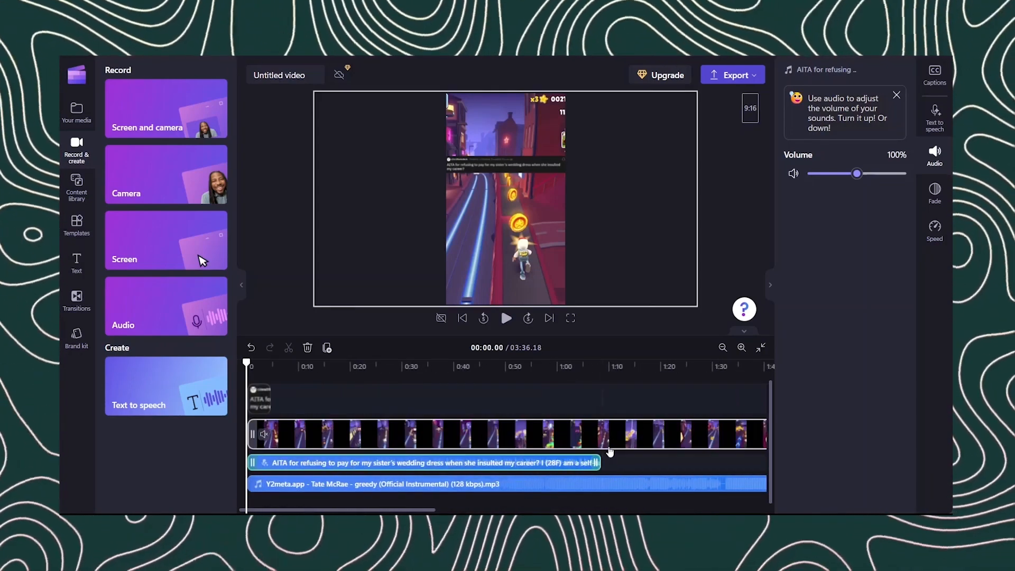
pyautogui.click(931, 229)
pyautogui.click(827, 189)
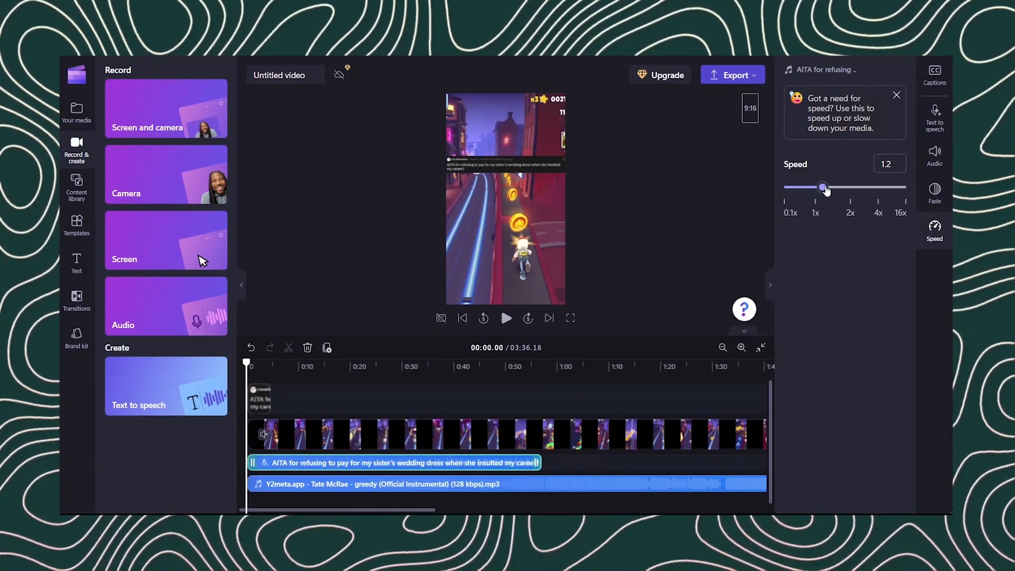
# Step: Split the gameplay and music clips where the voiceover ends, at 00:57.35, and delete the excess of both
pyautogui.click(547, 429)
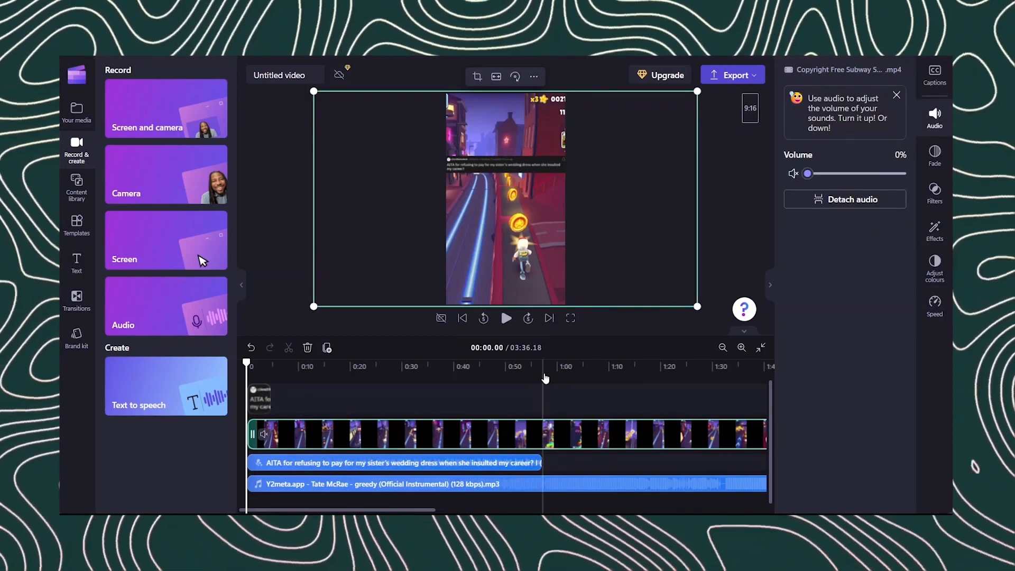
pyautogui.click(544, 376)
pyautogui.press('s')
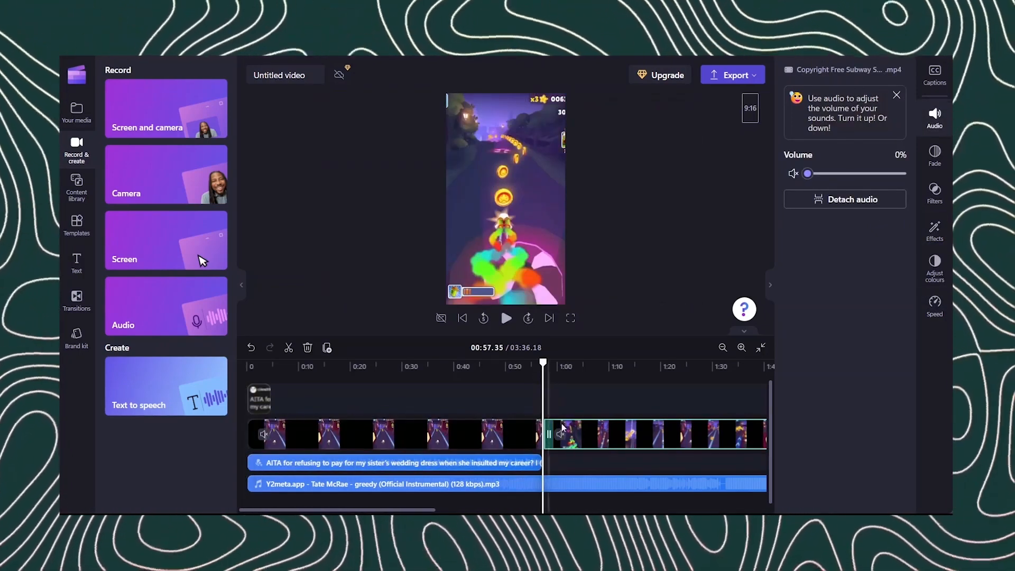
pyautogui.click(559, 484)
pyautogui.press('s')
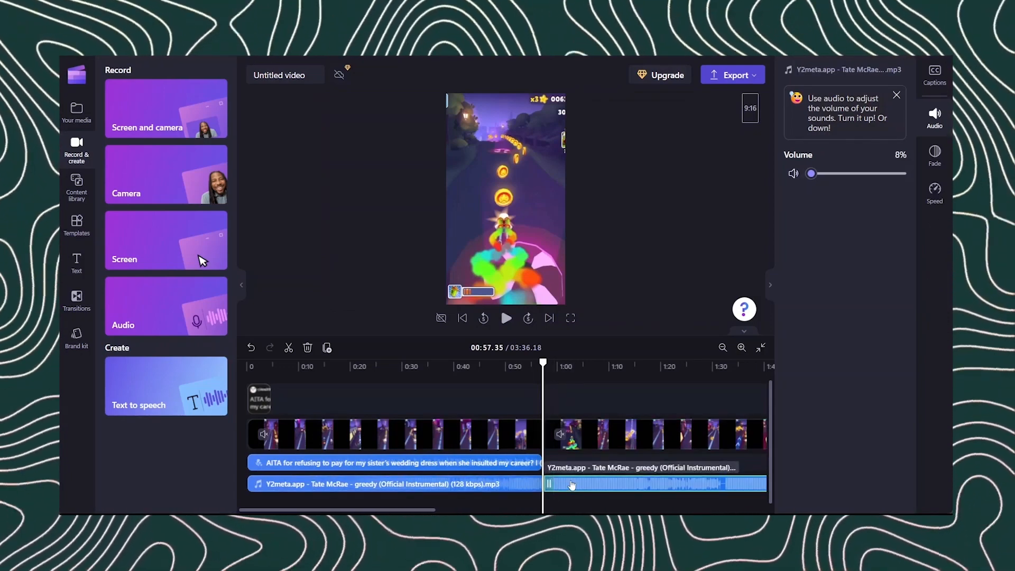
pyautogui.press('Delete')
pyautogui.click(595, 449)
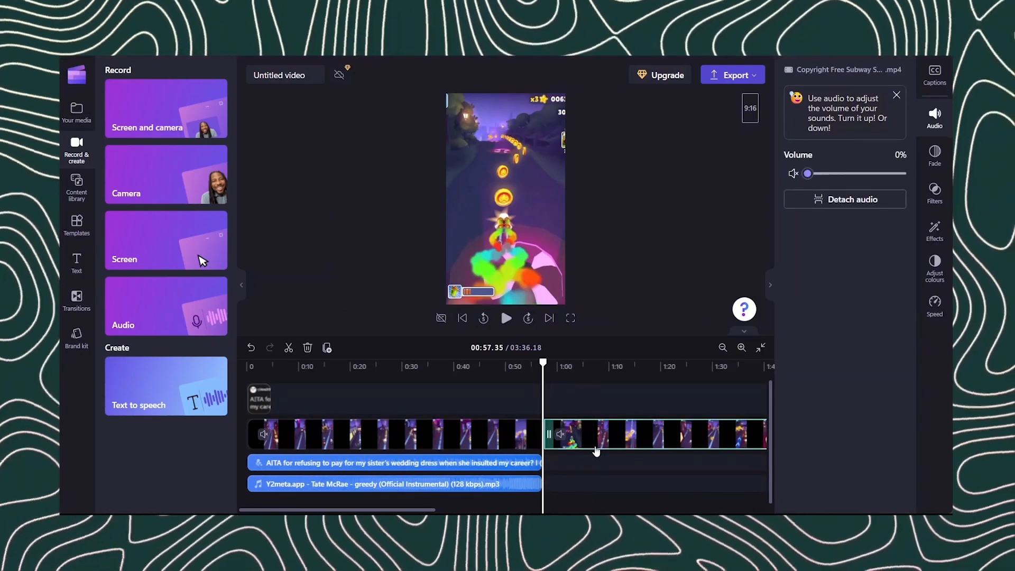
pyautogui.press('Delete')
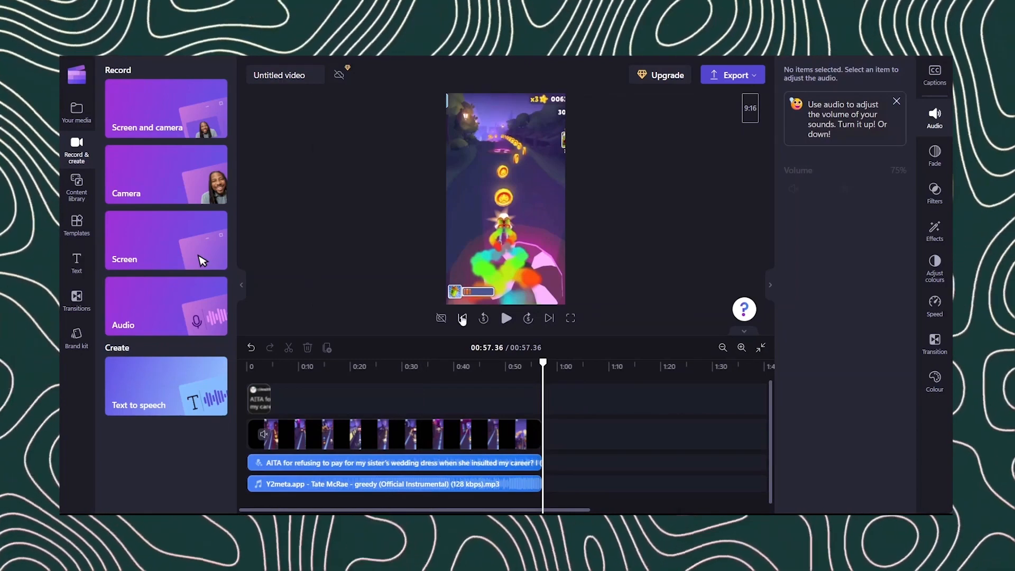
# Step: Play the edited video from the beginning to check it
pyautogui.click(462, 317)
pyautogui.click(511, 318)
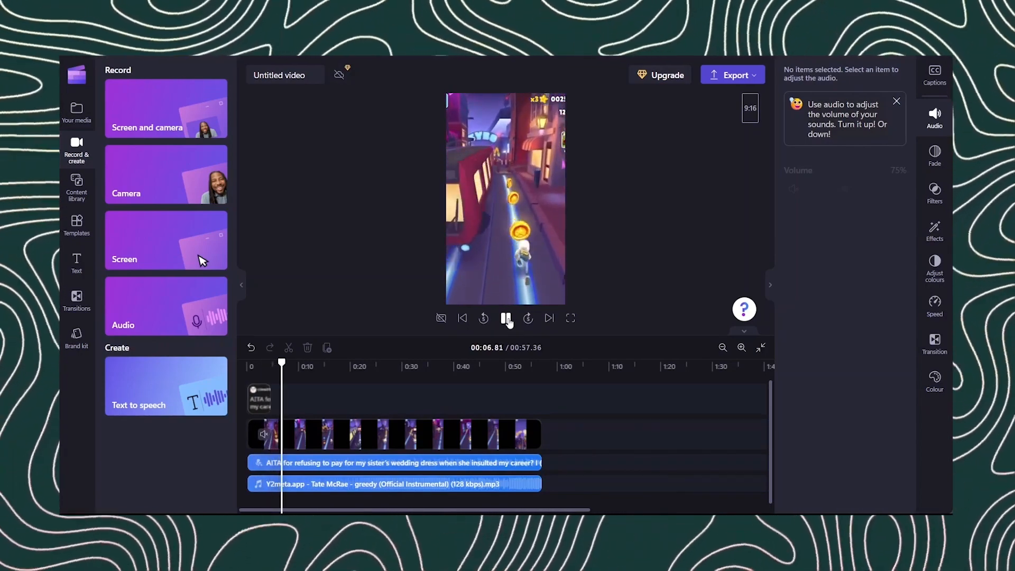
# Step: Stop the playback and turn on autocaptions for the voiceover clip, transcribing the media in English (United States)
pyautogui.click(515, 322)
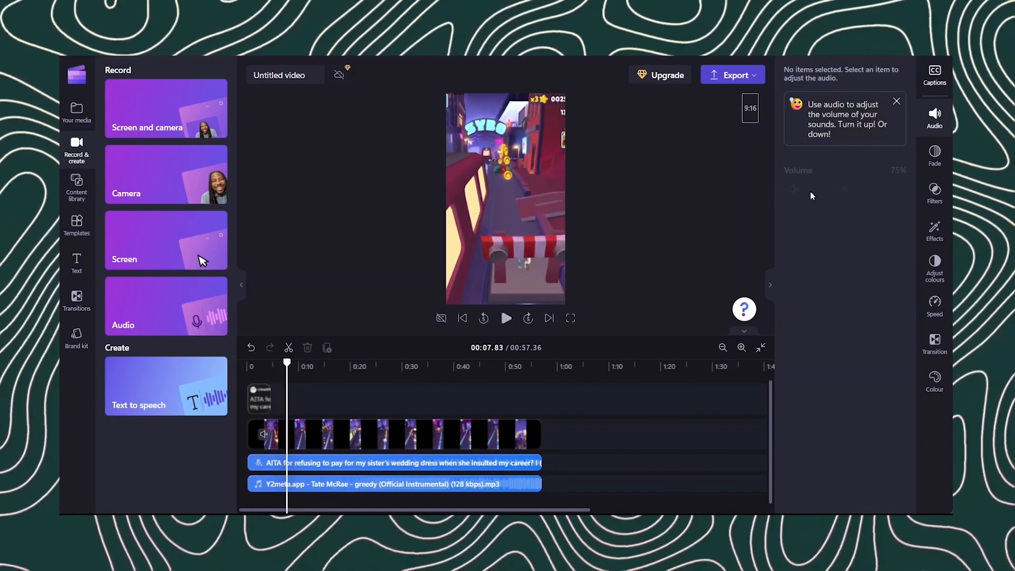
pyautogui.click(390, 462)
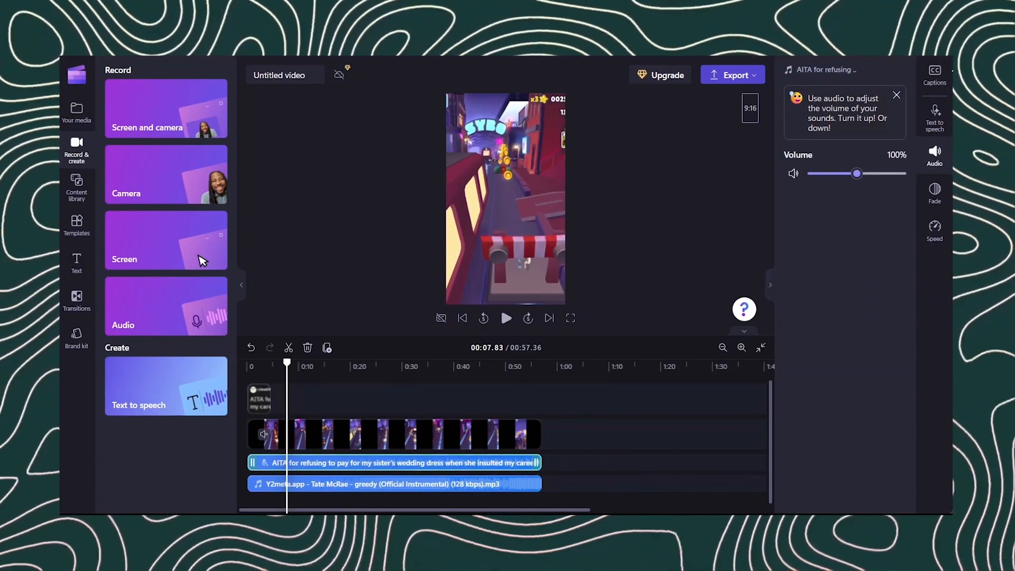
pyautogui.click(937, 80)
pyautogui.click(832, 95)
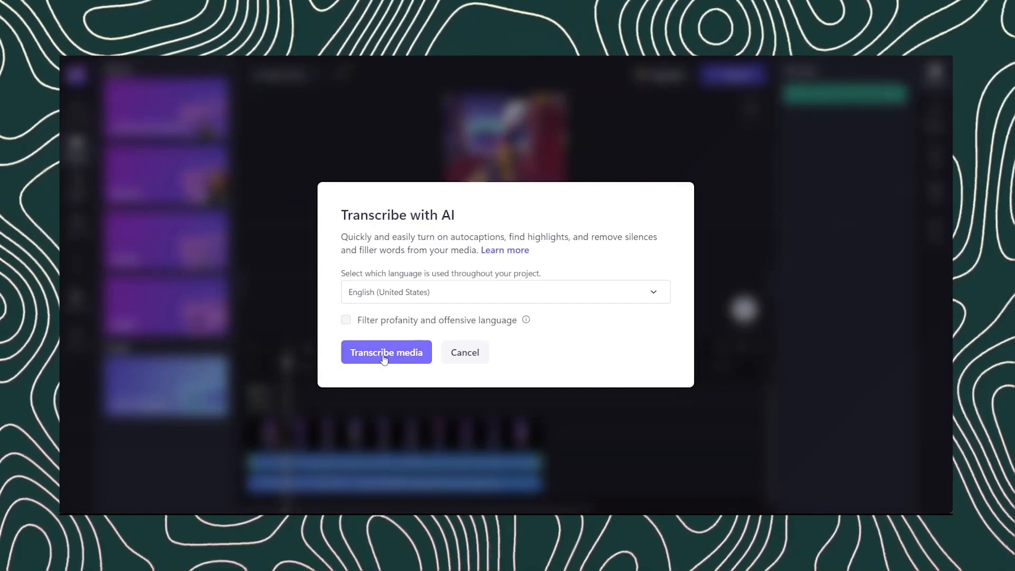
pyautogui.click(384, 355)
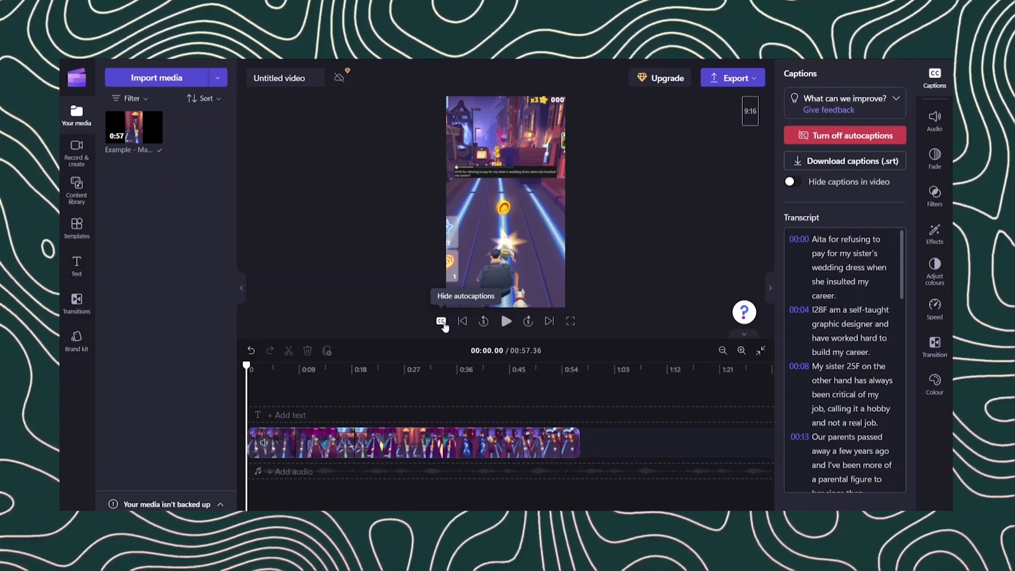
# Step: Jump to the word "insulted" in the transcript and make the background of the captions fully transparent
pyautogui.click(546, 260)
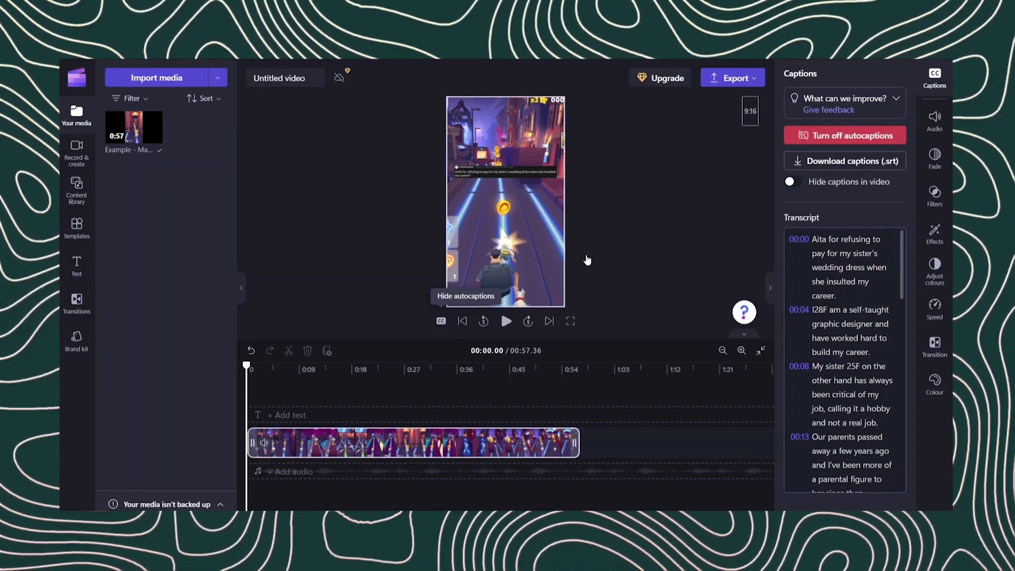
pyautogui.click(586, 259)
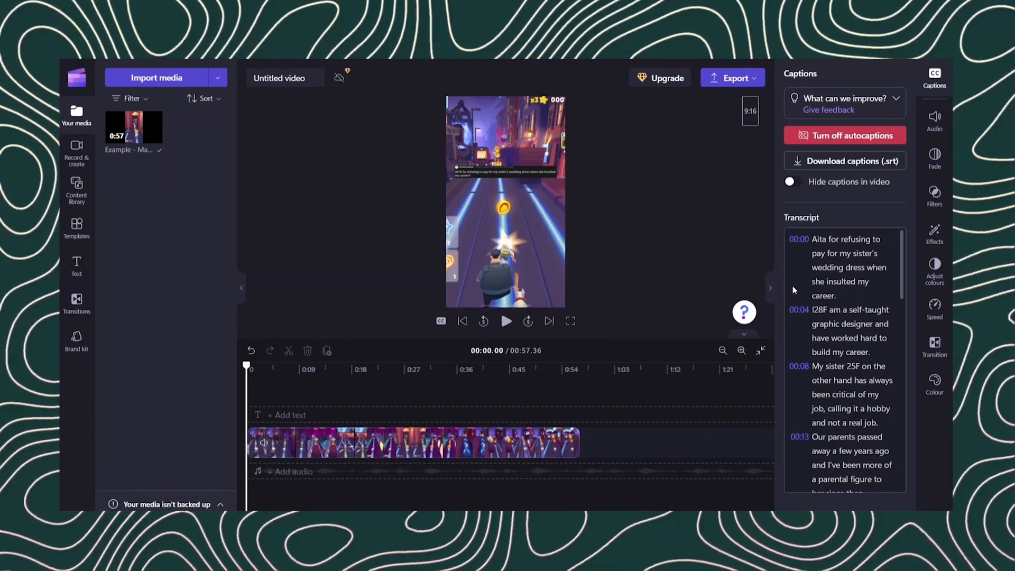
pyautogui.click(855, 281)
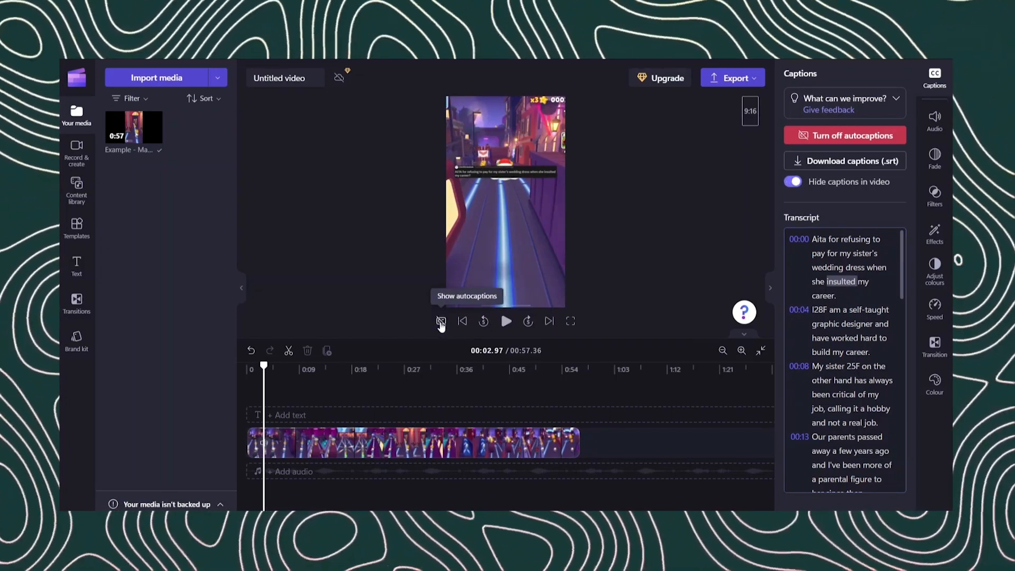
pyautogui.click(934, 121)
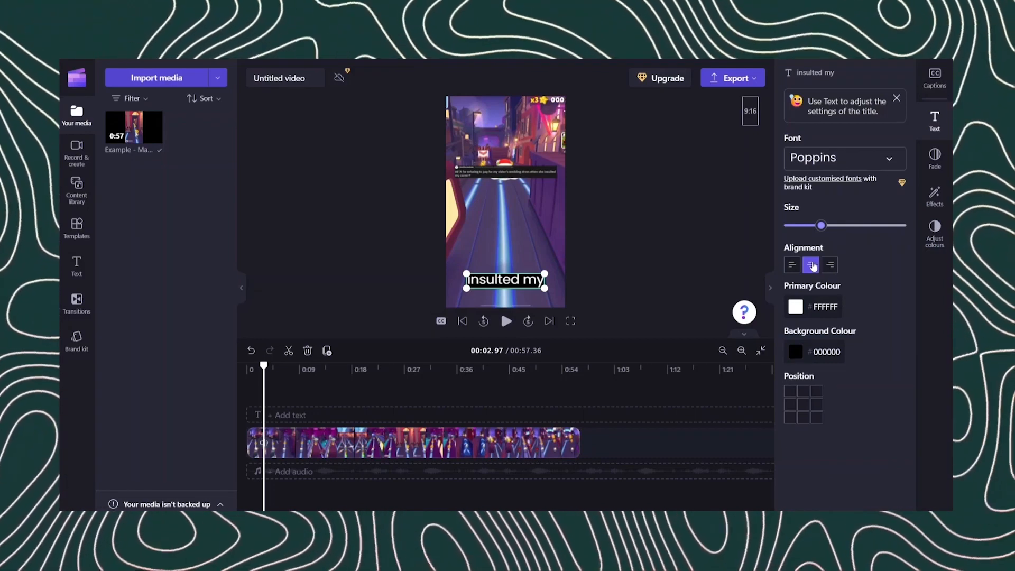
pyautogui.click(803, 354)
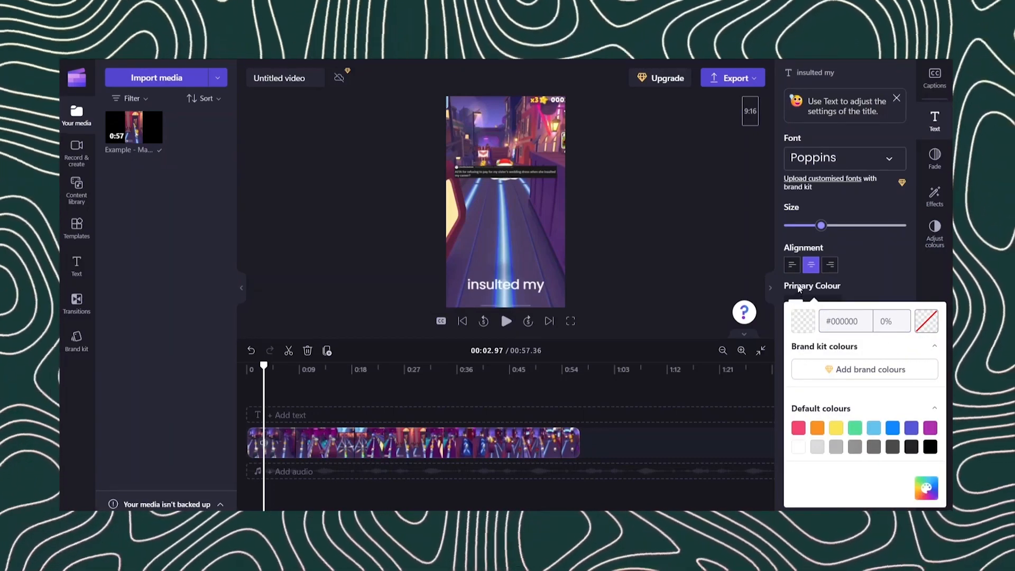
pyautogui.click(872, 268)
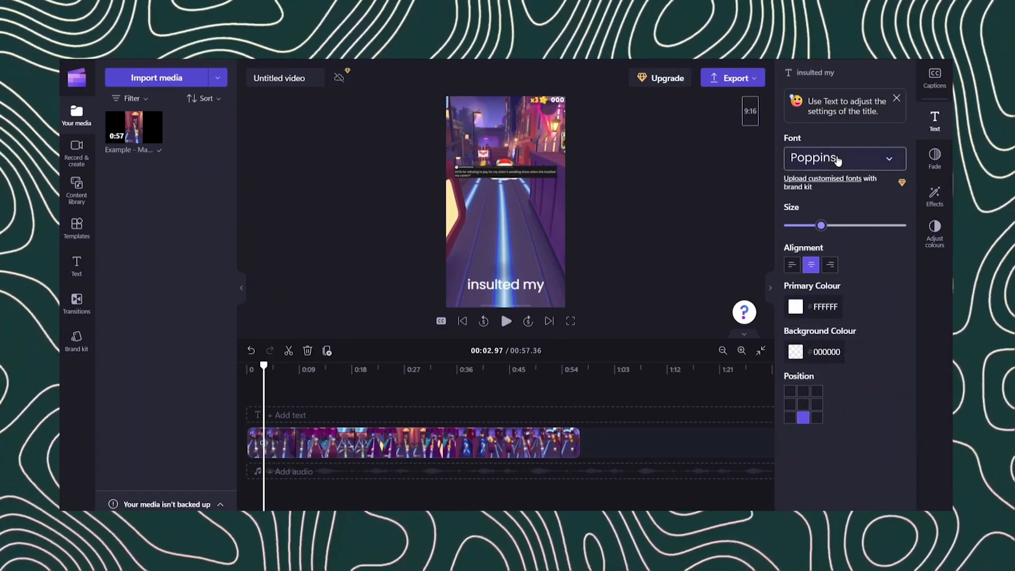
# Step: Try the Anton font on the captions, and settle on Shrikhand instead
pyautogui.click(838, 160)
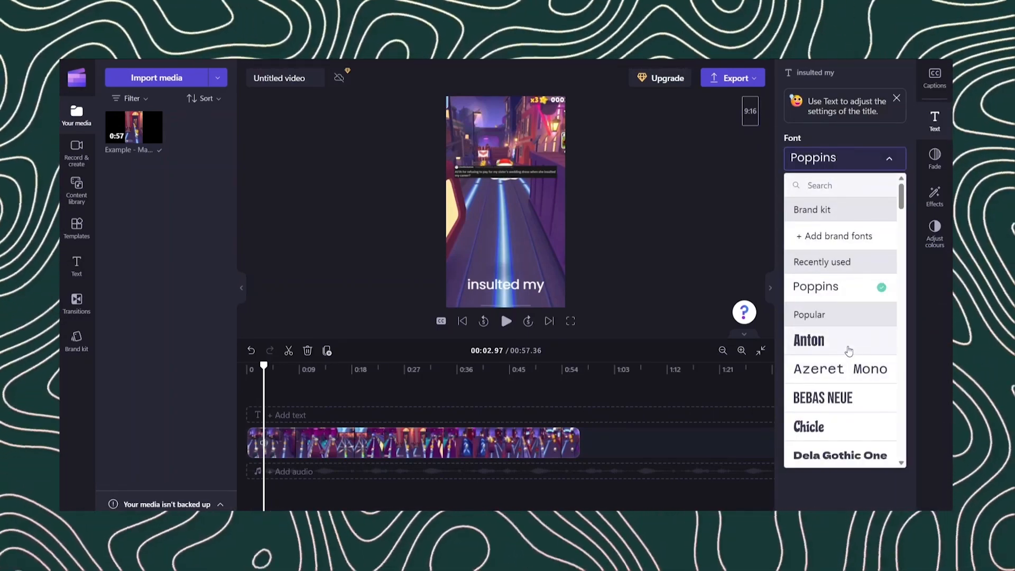
pyautogui.click(849, 353)
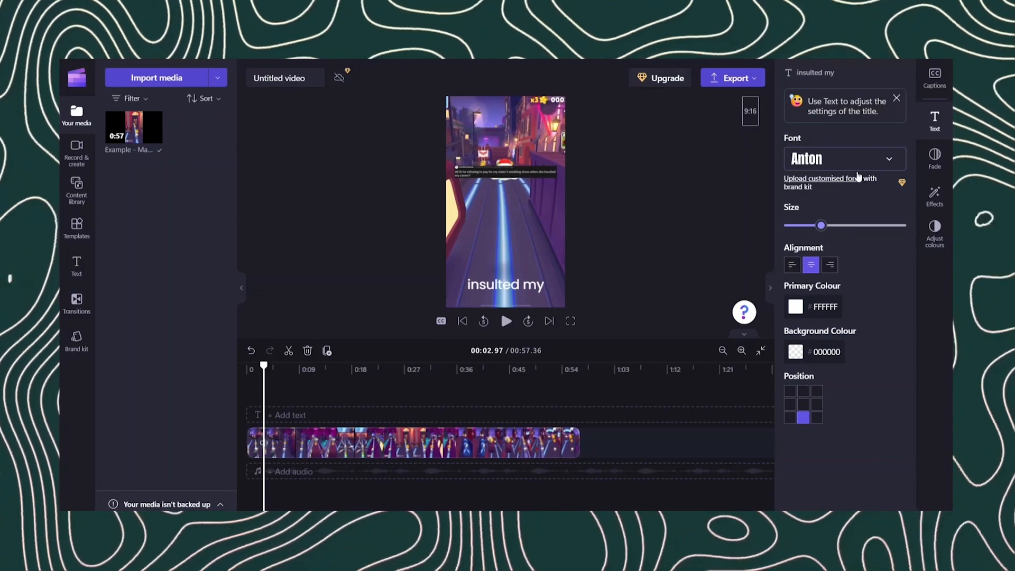
pyautogui.click(844, 158)
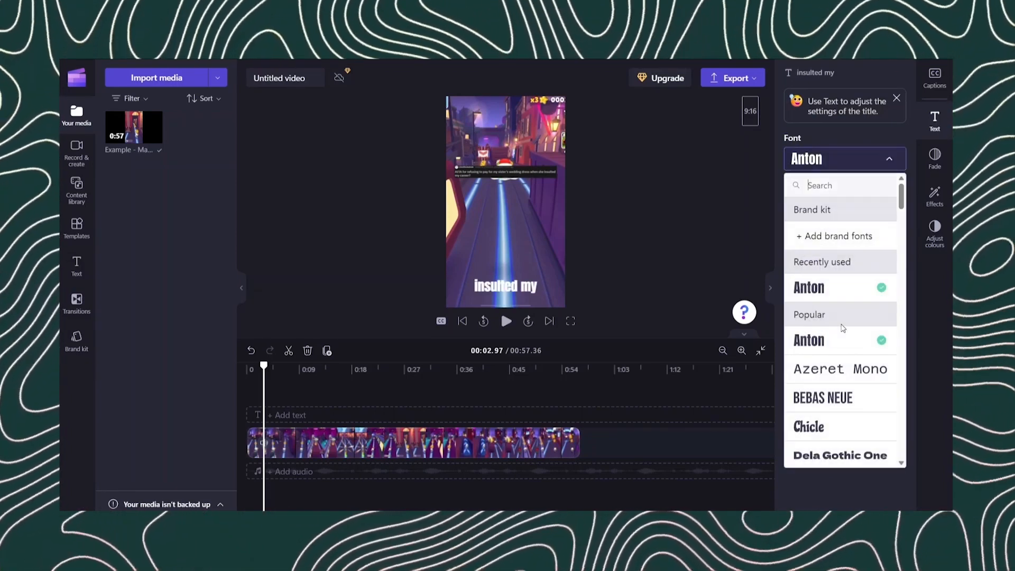
pyautogui.scroll(-5, 842, 338)
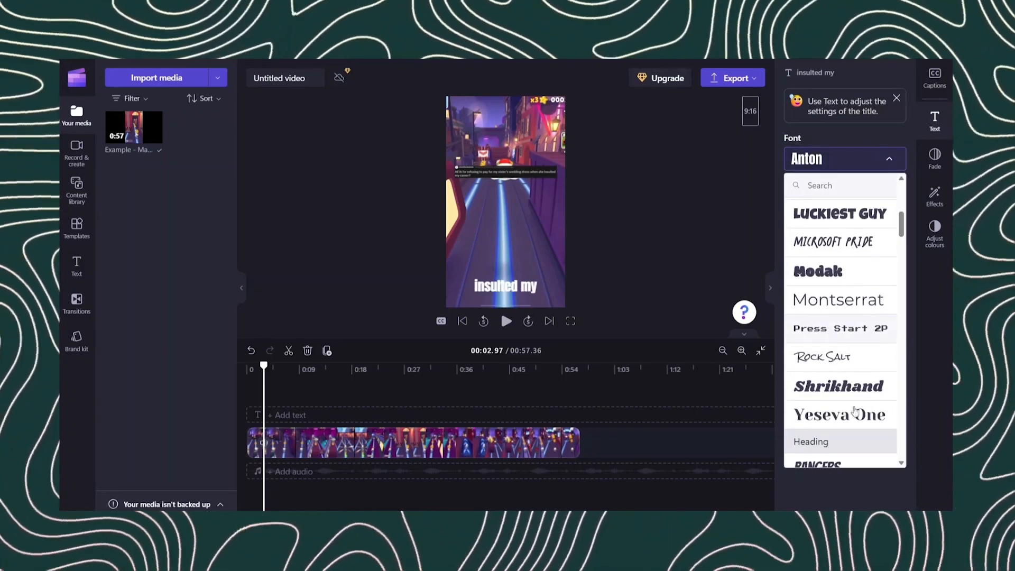
pyautogui.click(850, 388)
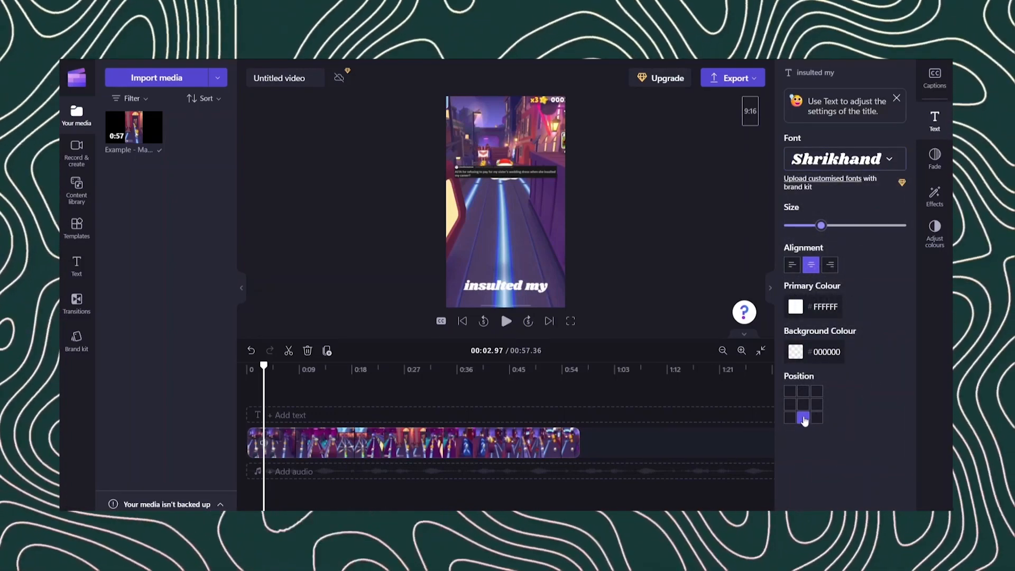
# Step: Move the captions to the upper middle of the frame, just above the post screenshot, and play part of the video to check them
pyautogui.click(804, 405)
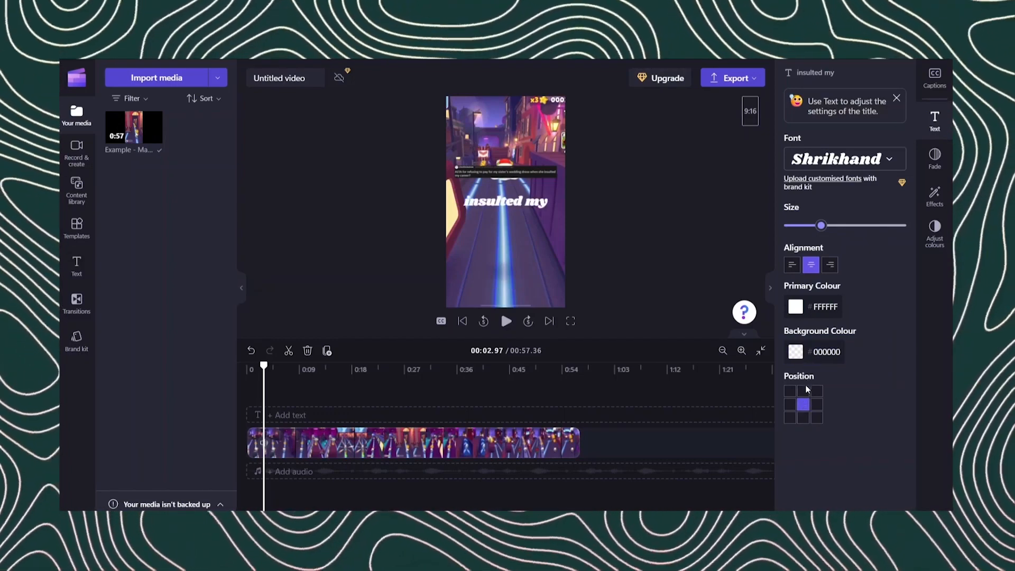
pyautogui.click(803, 392)
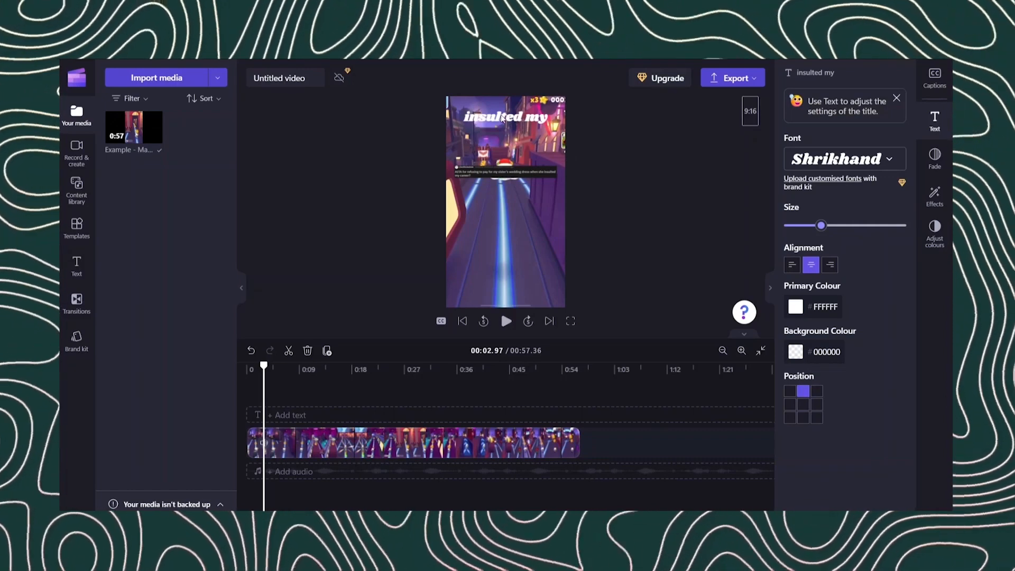
pyautogui.click(501, 119)
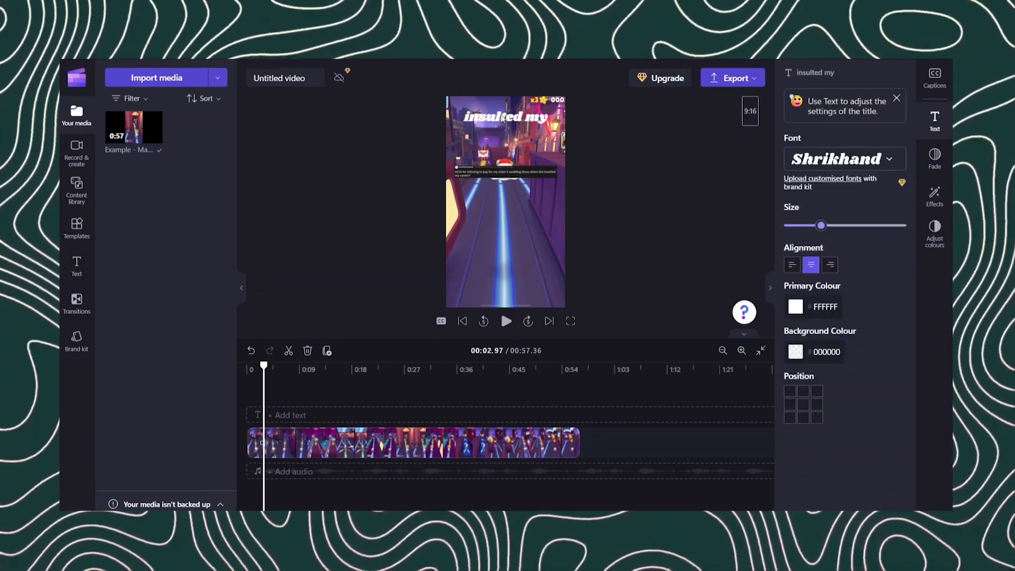
pyautogui.moveTo(506, 118); pyautogui.dragTo(508, 155)
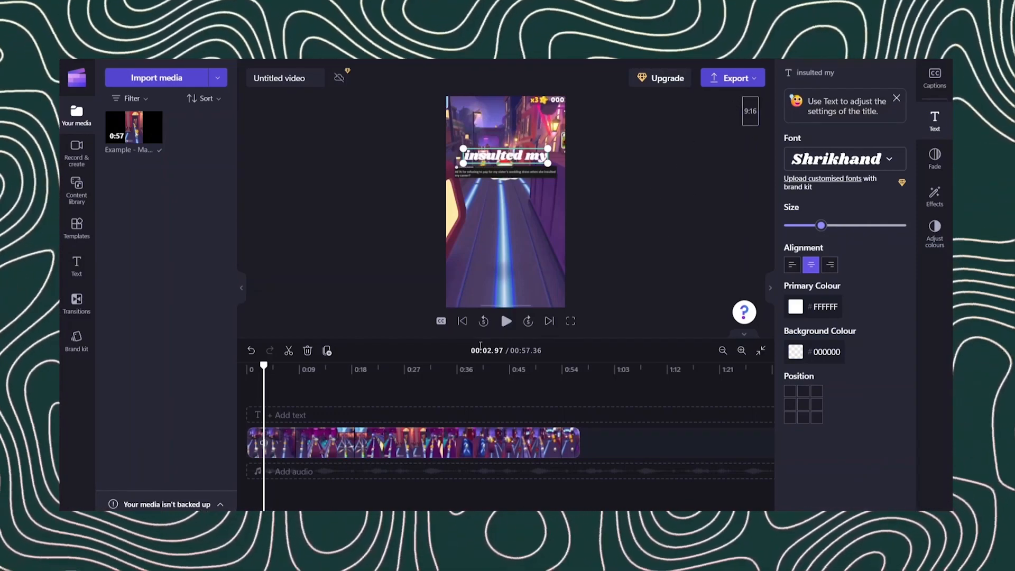
pyautogui.click(506, 322)
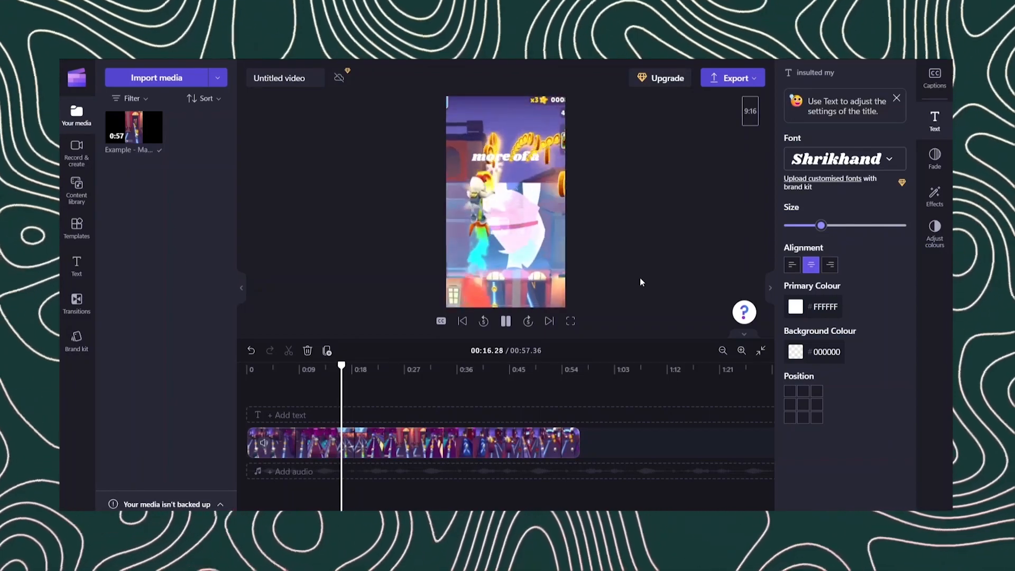
pyautogui.click(505, 320)
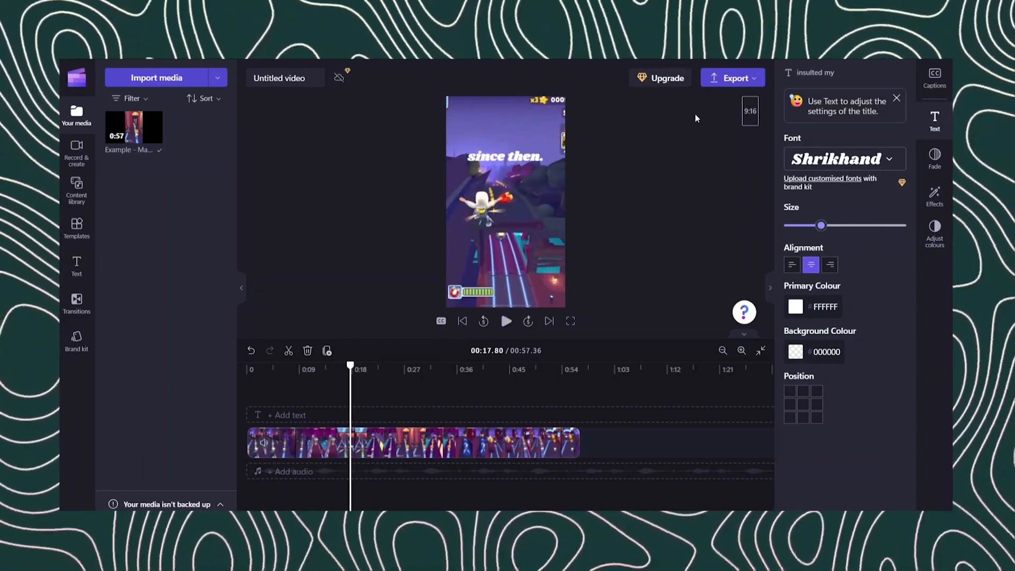
# Step: Open the video quality choices for exporting the finished video
pyautogui.click(721, 80)
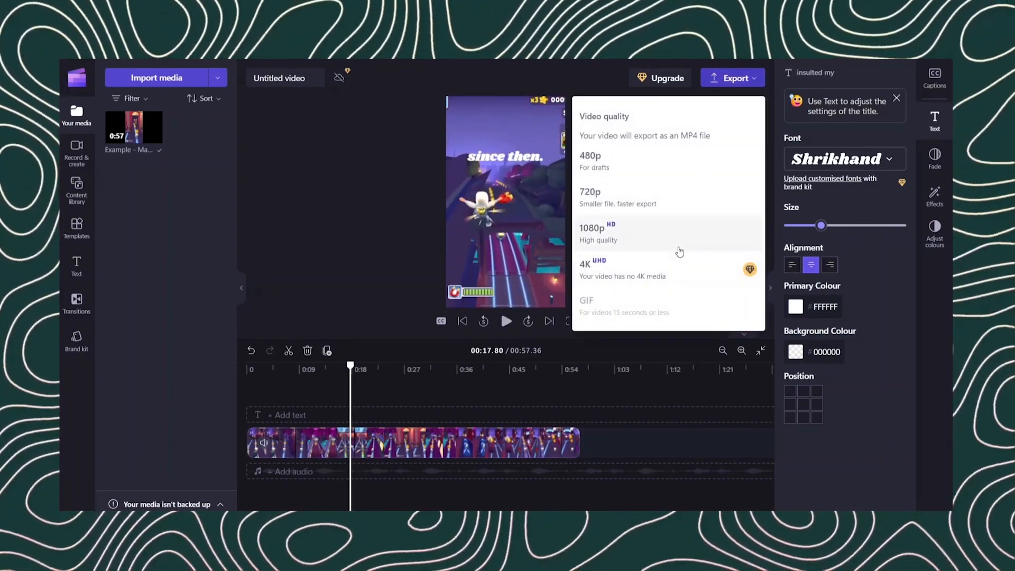